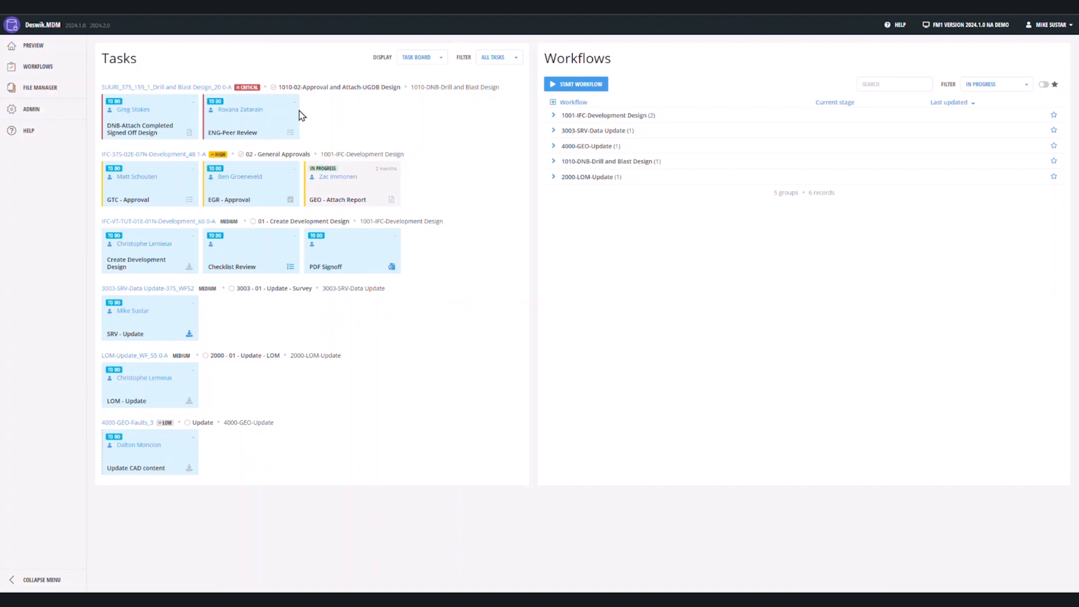
Expand all five workflow groups to list the six in-progress workflows with their stages.
{"action": "left_click", "coordinate": [553, 103]}
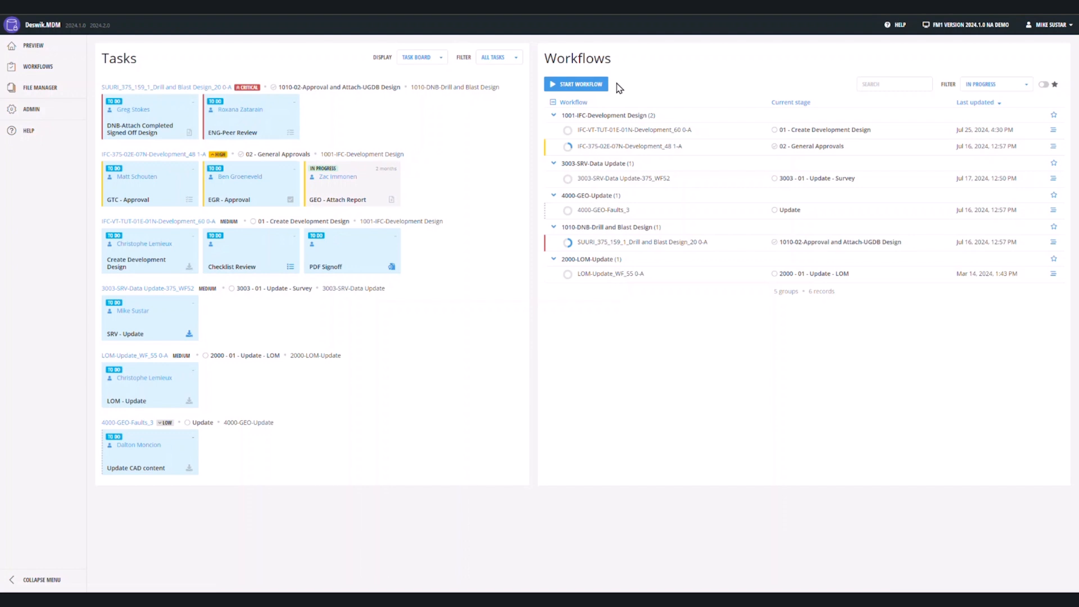
Start a 7000-VNT-Items Update workflow, creating the job 7000-VNT-Items Update_WF10.
{"action": "left_click", "coordinate": [598, 88]}
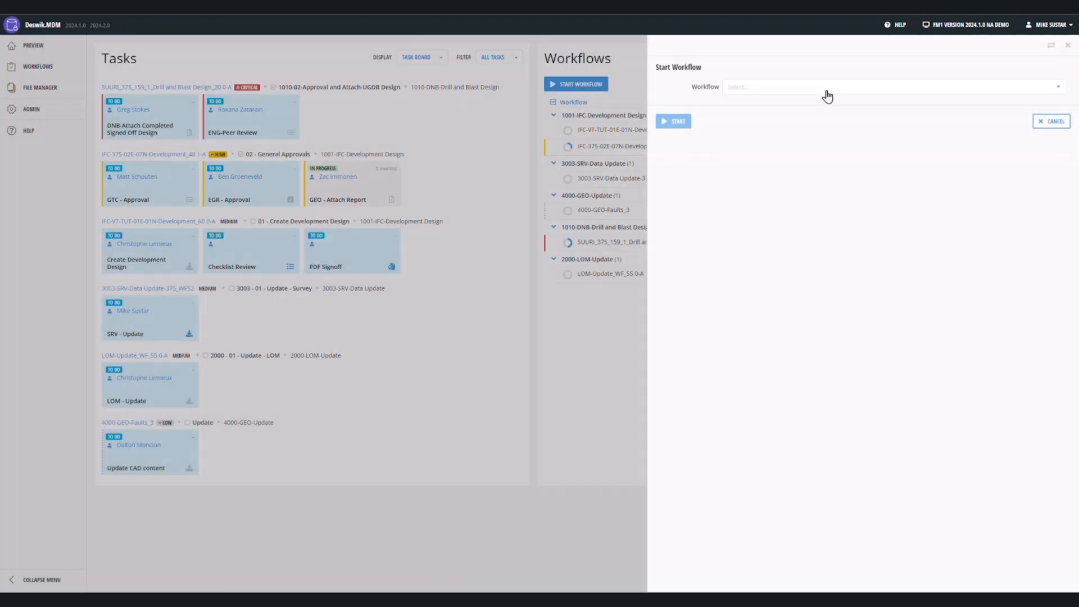
{"action": "left_click", "coordinate": [828, 97]}
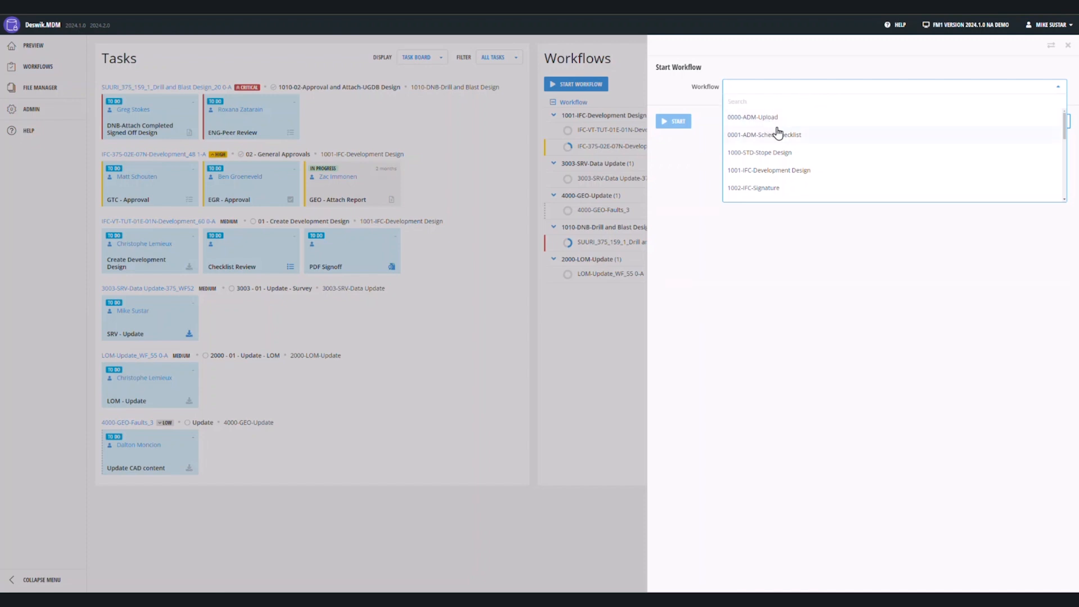
{"action": "scroll", "coordinate": [838, 150], "scroll_direction": "down", "scroll_amount": 1}
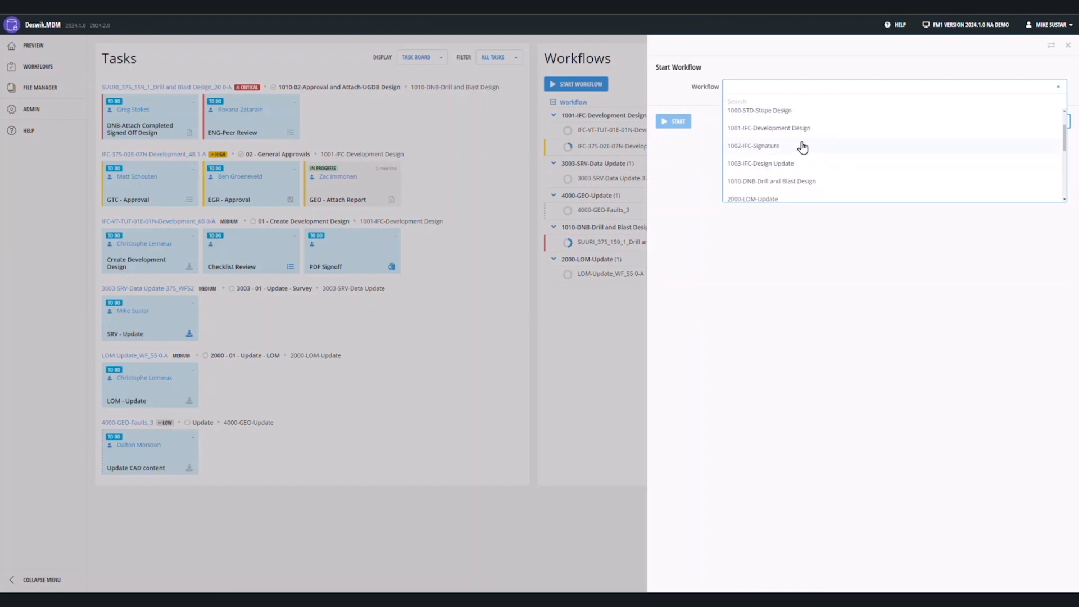
{"action": "scroll", "coordinate": [869, 144], "scroll_direction": "down", "scroll_amount": 2}
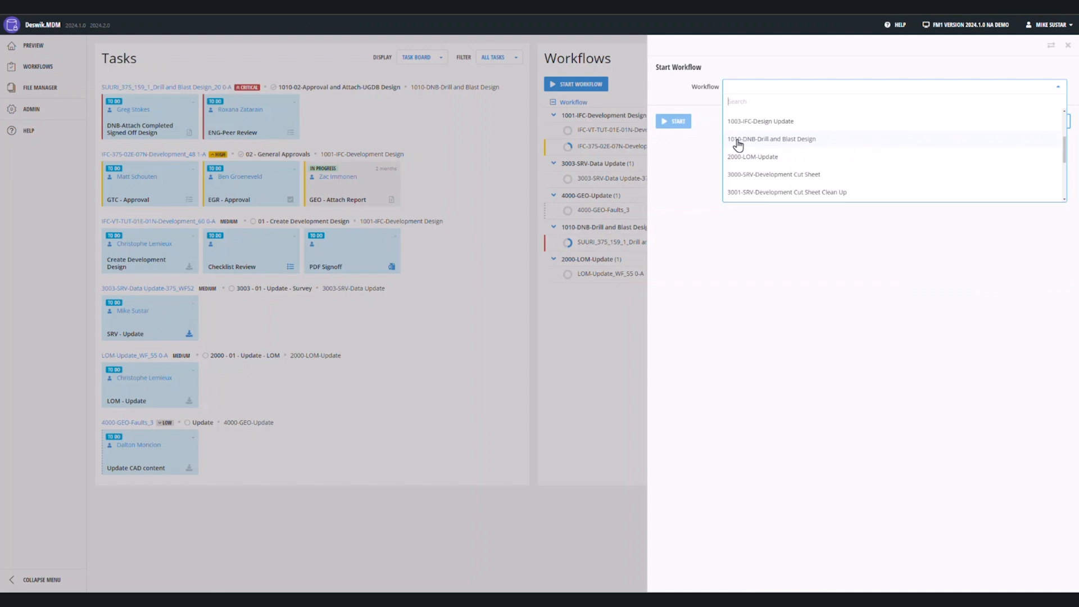
{"action": "scroll", "coordinate": [783, 166], "scroll_direction": "down", "scroll_amount": 5}
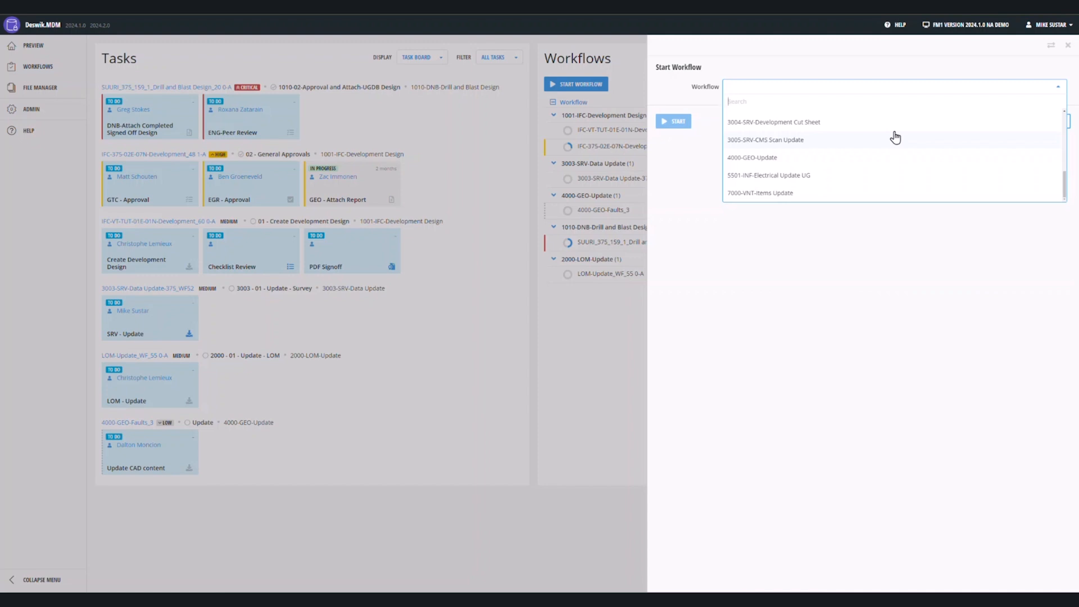
{"action": "scroll", "coordinate": [868, 152], "scroll_direction": "up", "scroll_amount": 5}
{"action": "scroll", "coordinate": [859, 139], "scroll_direction": "down", "scroll_amount": 5}
{"action": "left_click", "coordinate": [815, 195]}
{"action": "left_click", "coordinate": [682, 207]}
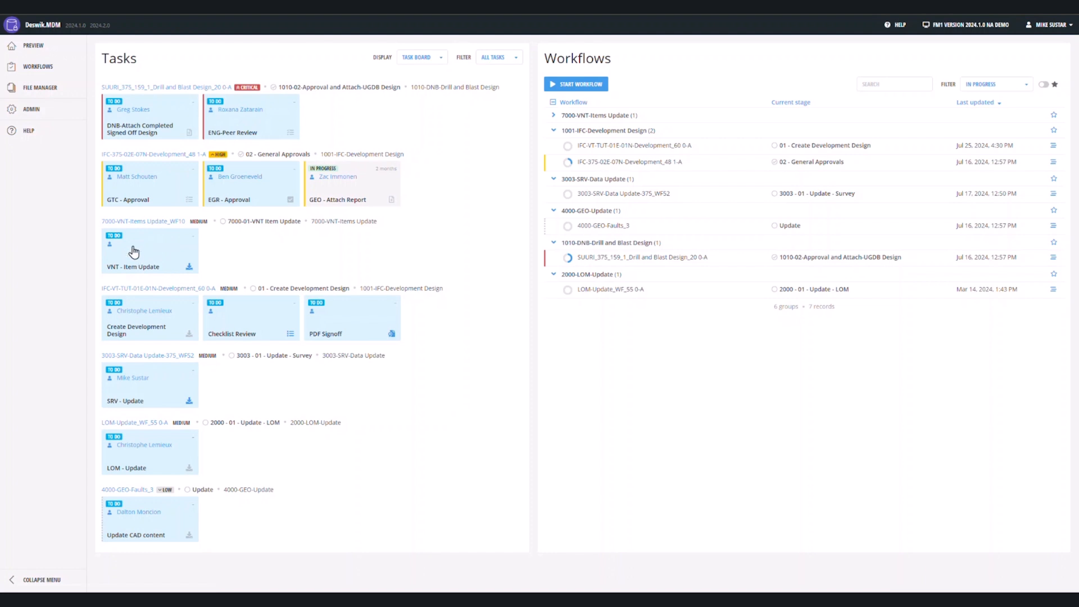
Dismiss the VNT task's Assign User dialog unassigned, then open the VNT - Item Update task.
{"action": "left_click", "coordinate": [110, 243]}
{"action": "left_click", "coordinate": [528, 325]}
{"action": "scroll", "coordinate": [546, 376], "scroll_direction": "down", "scroll_amount": 5}
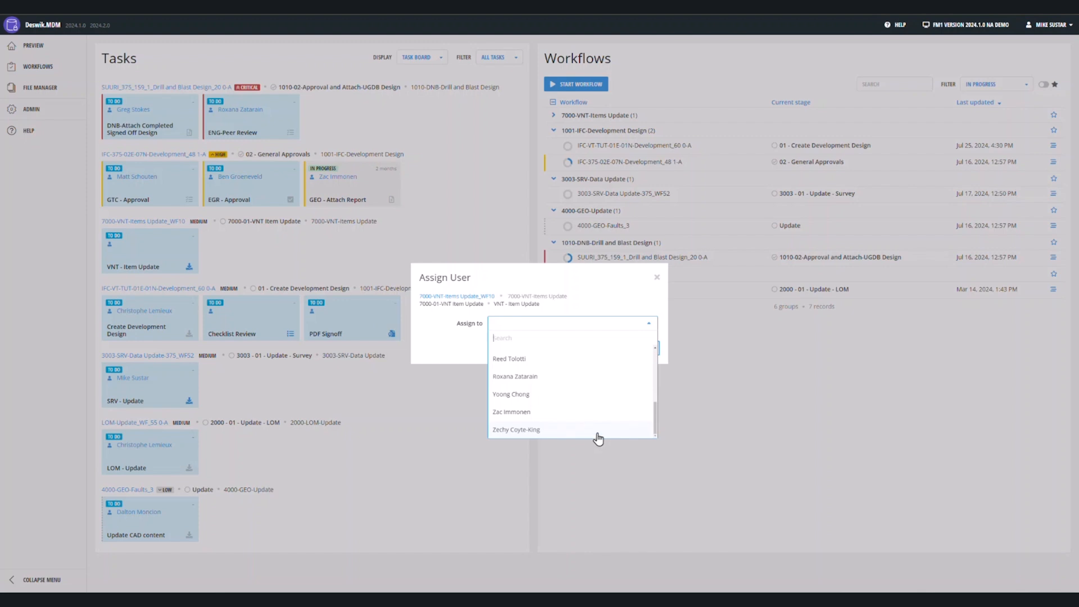
{"action": "left_click", "coordinate": [656, 277]}
{"action": "left_click", "coordinate": [657, 277]}
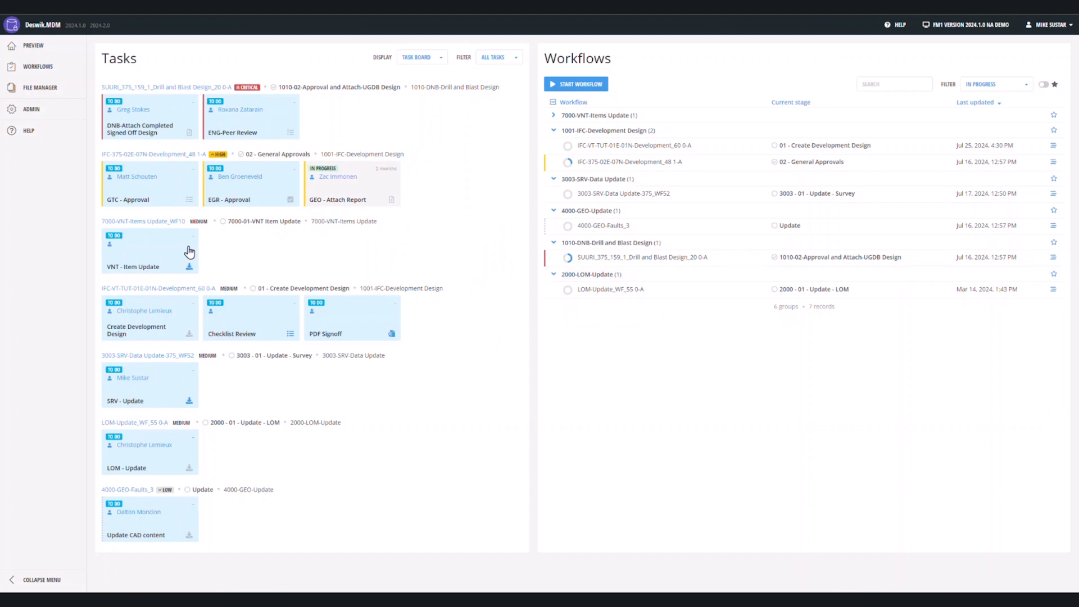
{"action": "left_click", "coordinate": [150, 257]}
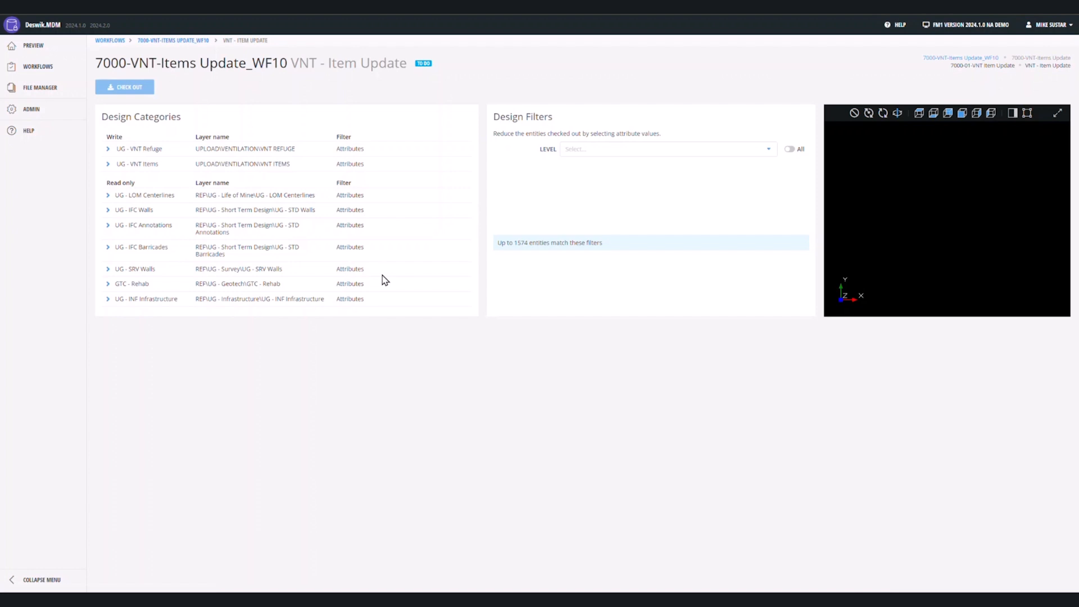
Filter the design data to levels 350, 375 and 390 and check it out.
{"action": "left_click", "coordinate": [629, 150]}
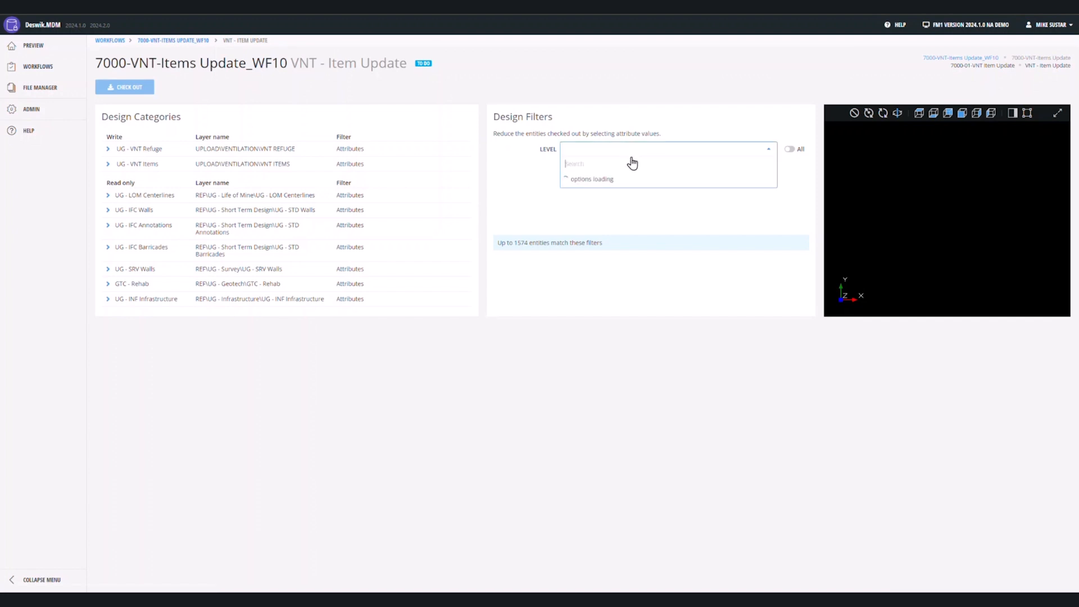
{"action": "scroll", "coordinate": [618, 199], "scroll_direction": "down", "scroll_amount": 1}
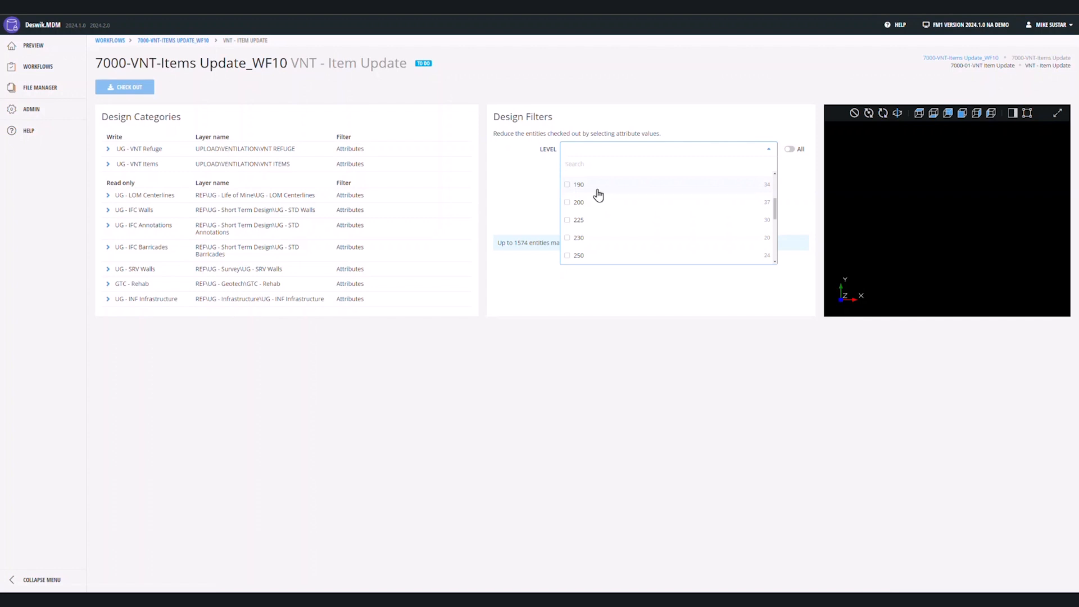
{"action": "scroll", "coordinate": [687, 217], "scroll_direction": "down", "scroll_amount": 3}
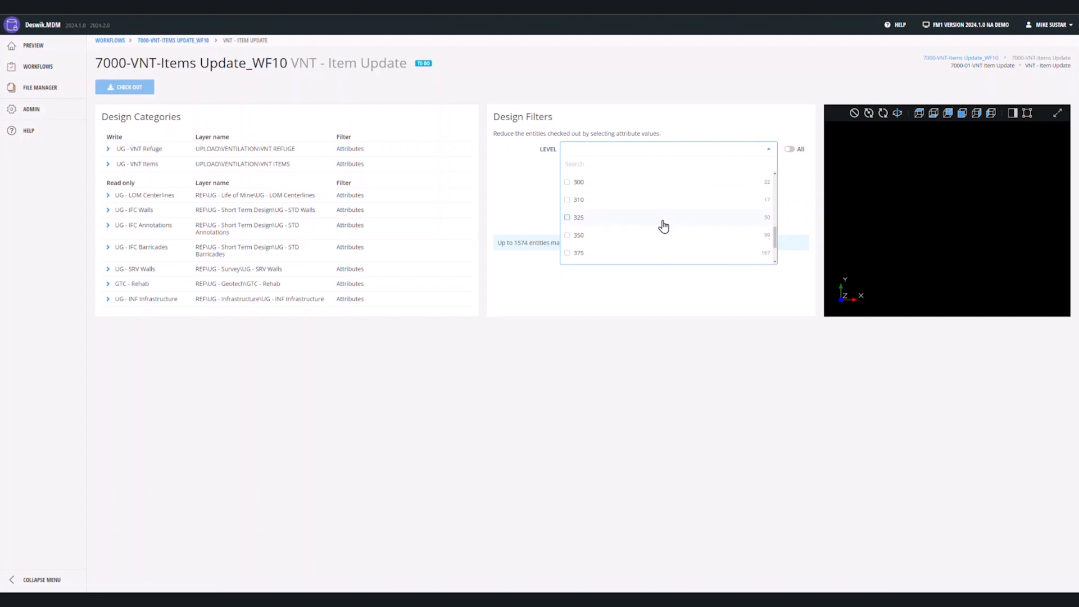
{"action": "scroll", "coordinate": [651, 248], "scroll_direction": "down", "scroll_amount": 1}
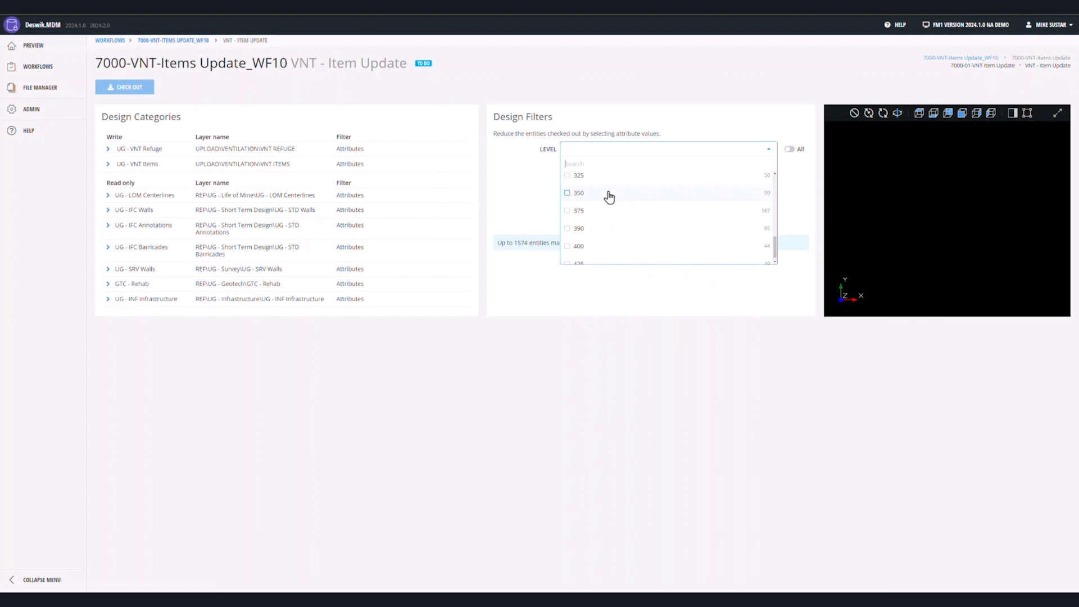
{"action": "left_click", "coordinate": [609, 195]}
{"action": "left_click", "coordinate": [597, 212]}
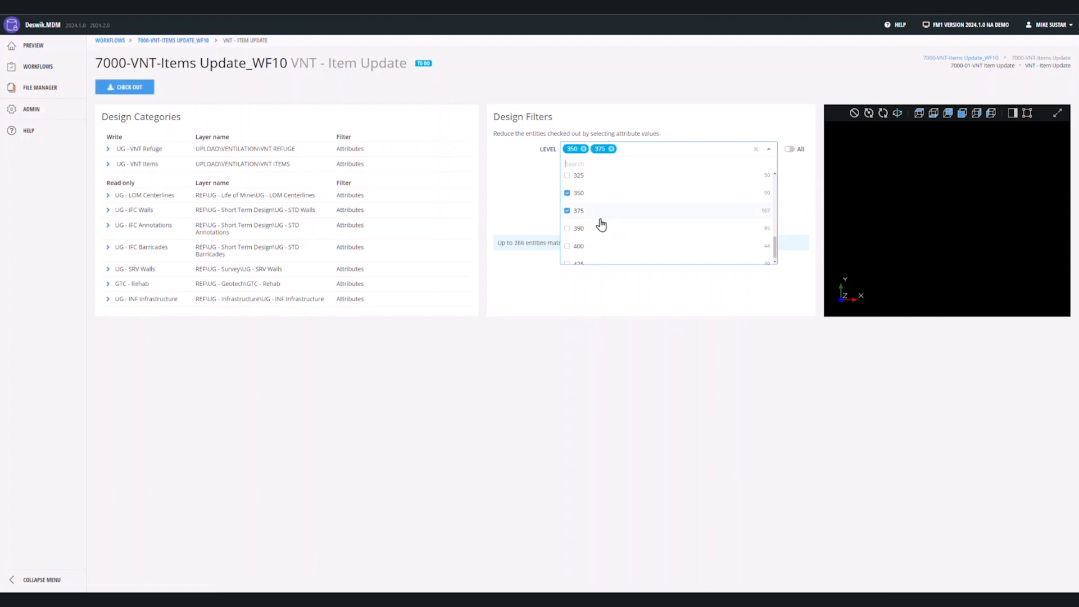
{"action": "left_click", "coordinate": [602, 227]}
{"action": "scroll", "coordinate": [607, 236], "scroll_direction": "down", "scroll_amount": 2}
{"action": "scroll", "coordinate": [608, 247], "scroll_direction": "up", "scroll_amount": 3}
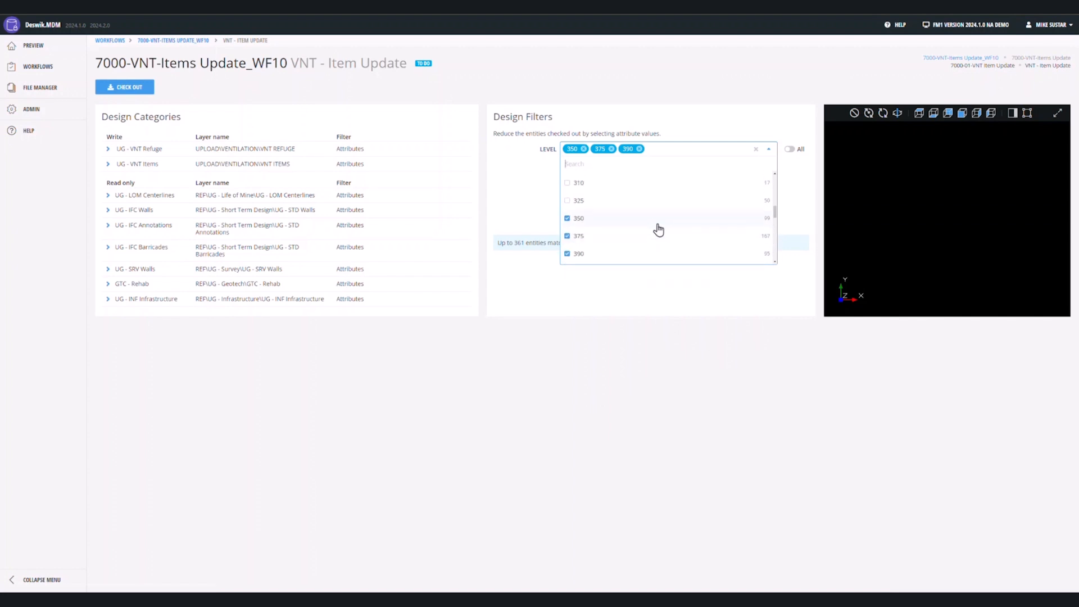
{"action": "left_click", "coordinate": [661, 307]}
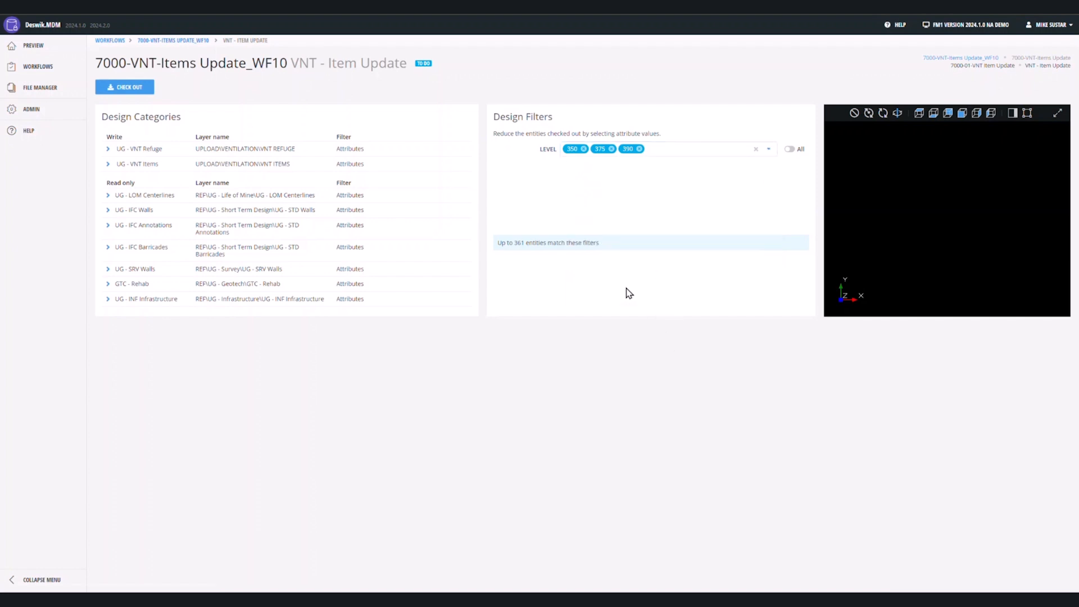
{"action": "left_click", "coordinate": [126, 88]}
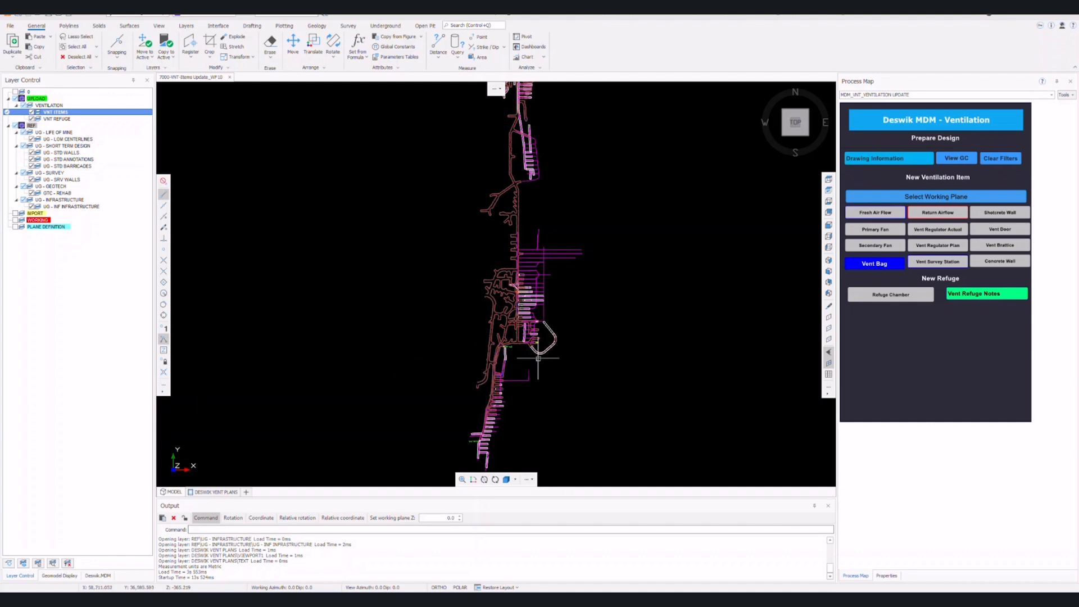
Switch to top view with VITO and choose level 375 in Drawing Information.
{"action": "mouse_move", "coordinate": [490, 354]}
{"action": "middle_mouse_down", "text": "shift"}
{"action": "mouse_move", "coordinate": [596, 238]}
{"action": "mouse_move", "coordinate": [474, 357]}
{"action": "mouse_move", "coordinate": [542, 306]}
{"action": "mouse_move", "coordinate": [433, 298]}
{"action": "mouse_move", "coordinate": [444, 295]}
{"action": "middle_mouse_up", "text": "shift"}
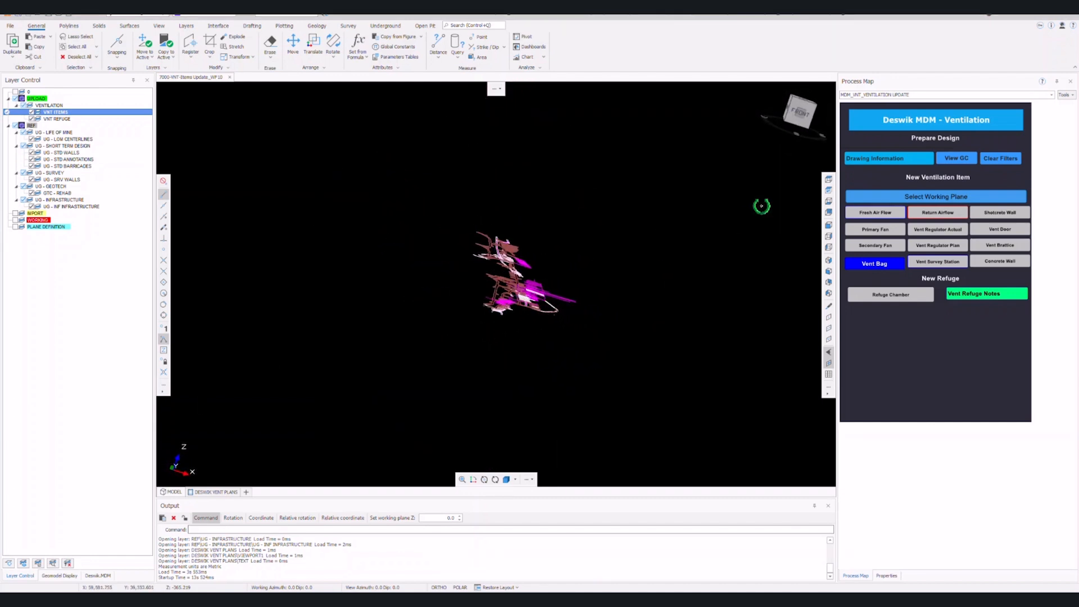
{"action": "key", "text": "v"}
{"action": "key", "text": "i"}
{"action": "key", "text": "t"}
{"action": "key", "text": "o"}
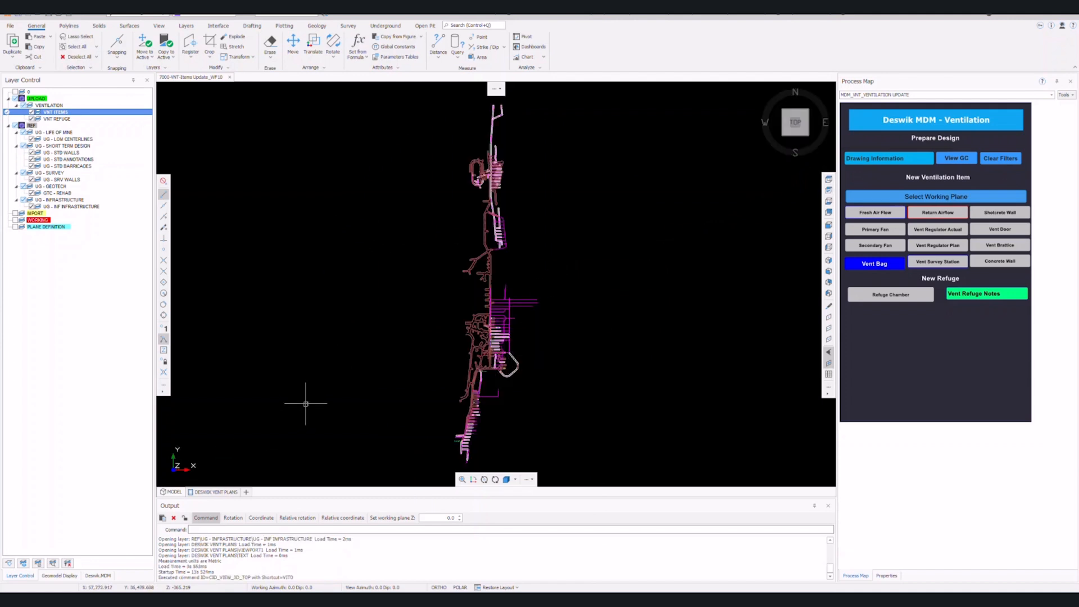
{"action": "left_click", "coordinate": [905, 158]}
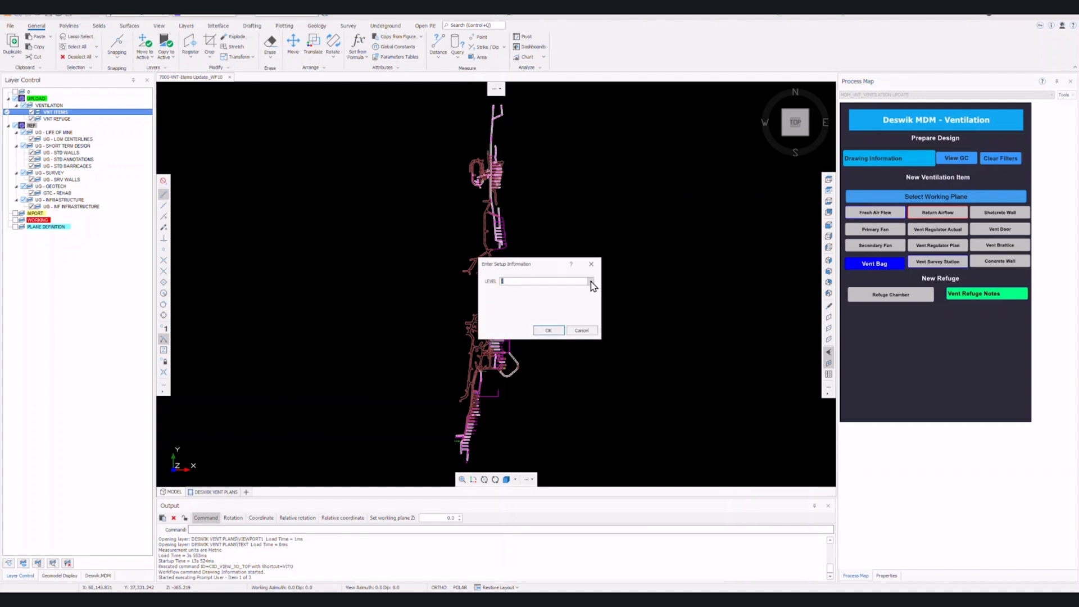
{"action": "left_click", "coordinate": [591, 281]}
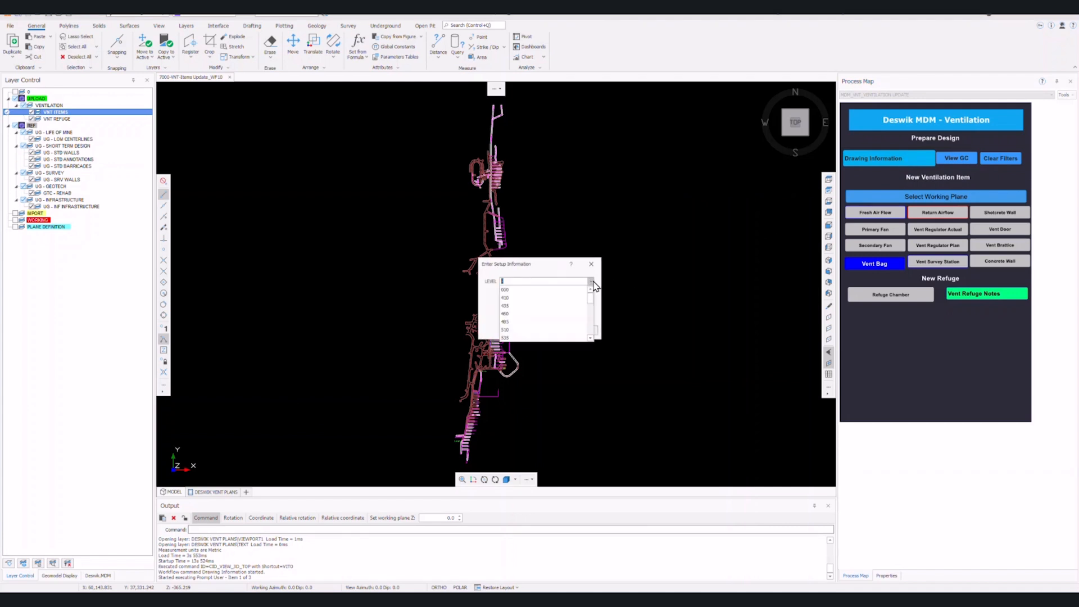
{"action": "left_click", "coordinate": [532, 276]}
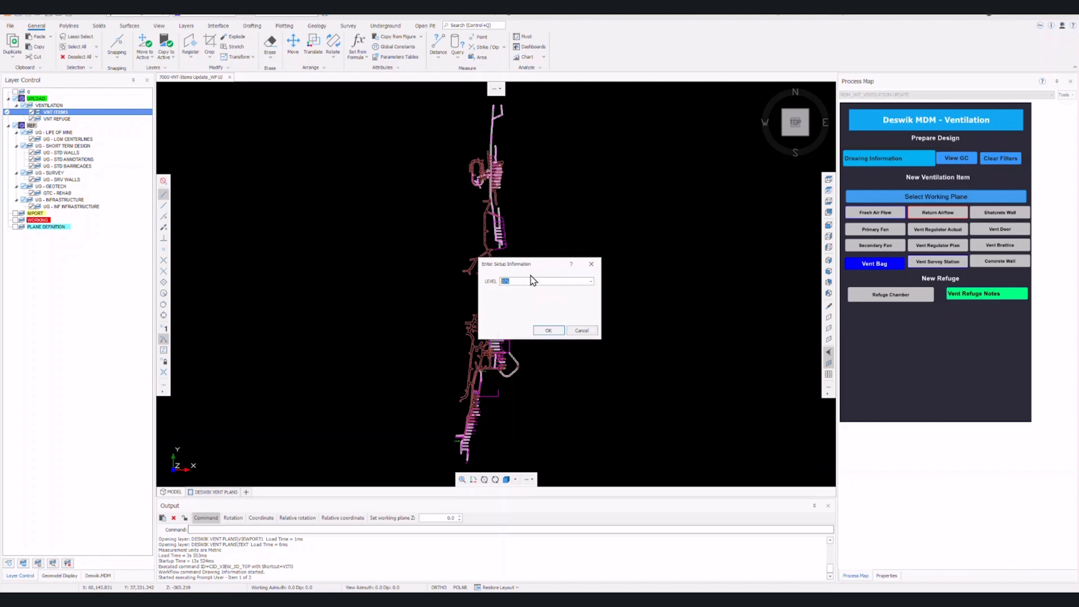
Confirm level 375 as the drawing level and zoom in on the workings.
{"action": "left_click", "coordinate": [549, 330]}
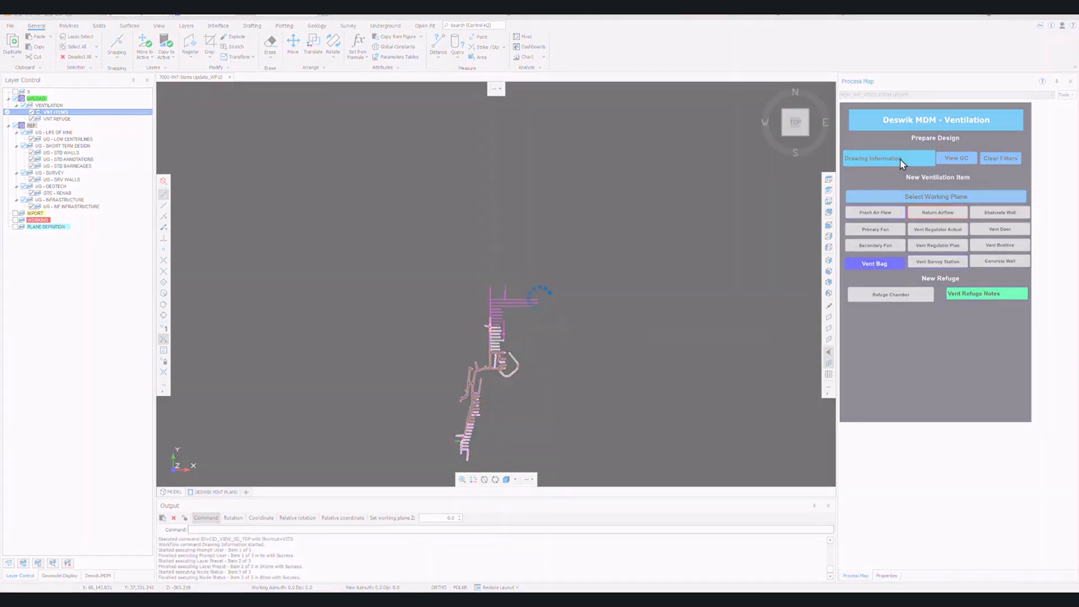
{"action": "scroll", "coordinate": [470, 428], "scroll_direction": "up", "scroll_amount": 3}
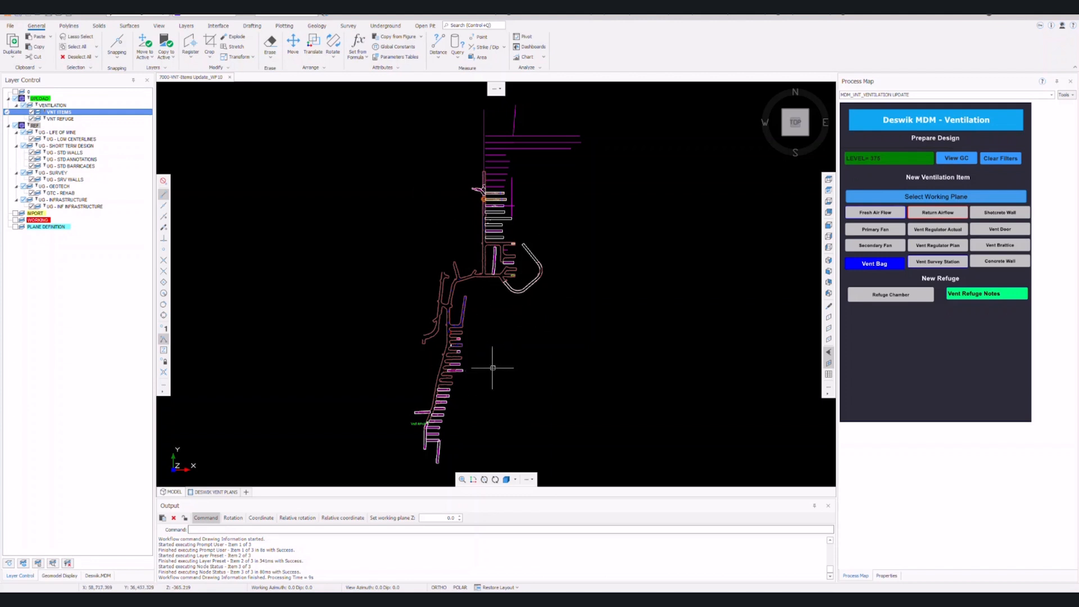
{"action": "scroll", "coordinate": [501, 366], "scroll_direction": "up", "scroll_amount": 2}
{"action": "scroll", "coordinate": [455, 327], "scroll_direction": "up", "scroll_amount": 3}
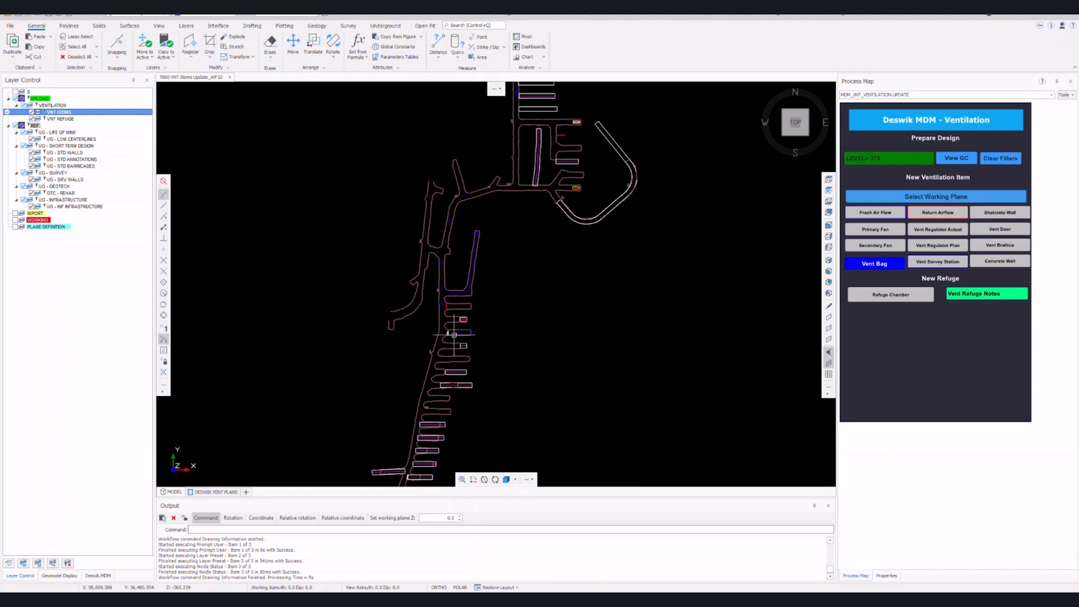
{"action": "scroll", "coordinate": [543, 236], "scroll_direction": "up", "scroll_amount": 1}
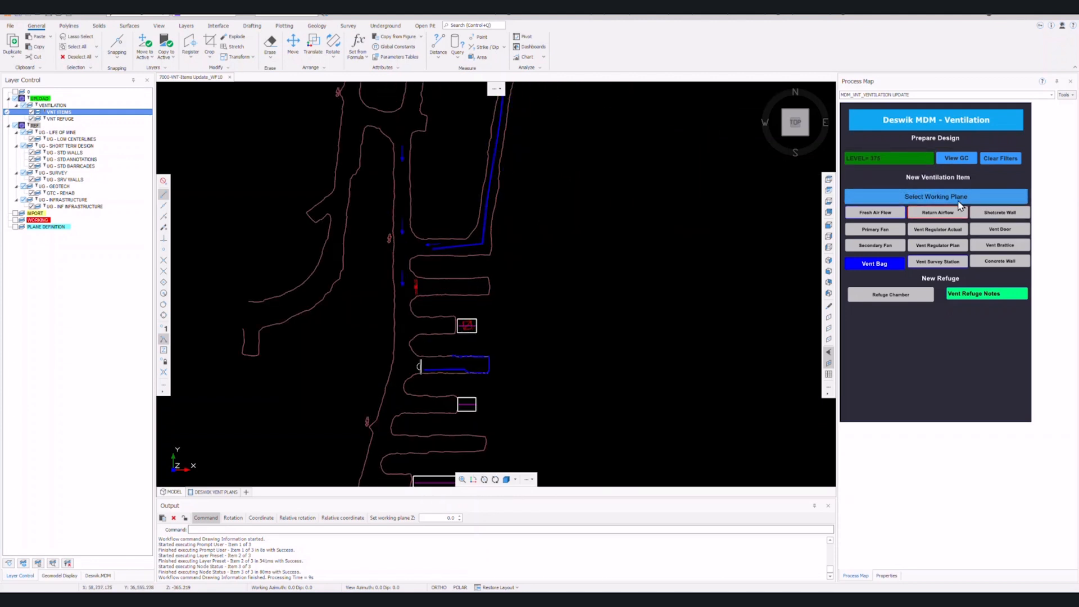
Set a working plane centred on the ramp and bring the lower cross-cuts into view.
{"action": "left_click", "coordinate": [959, 199]}
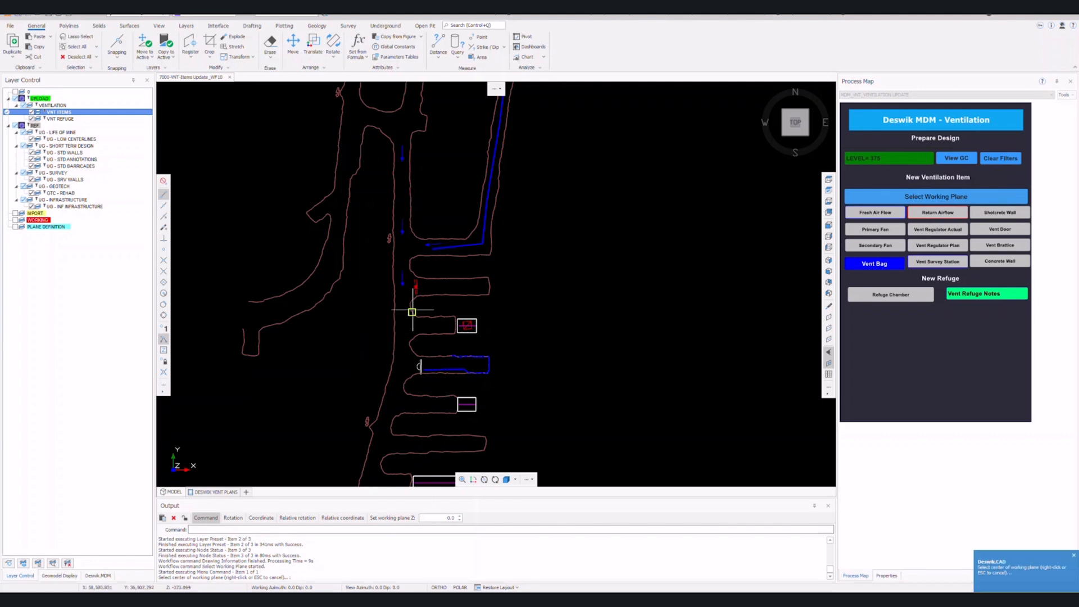
{"action": "left_click", "coordinate": [411, 312]}
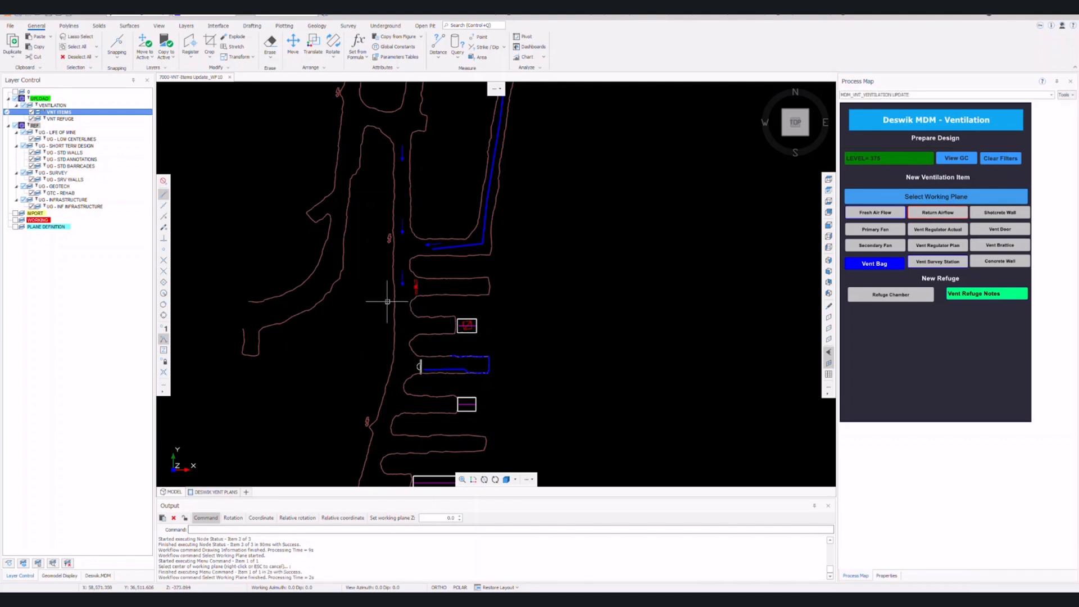
{"action": "scroll", "coordinate": [393, 301], "scroll_direction": "up", "scroll_amount": 3}
{"action": "middle_click_drag", "start_coordinate": [402, 320], "coordinate": [393, 252]}
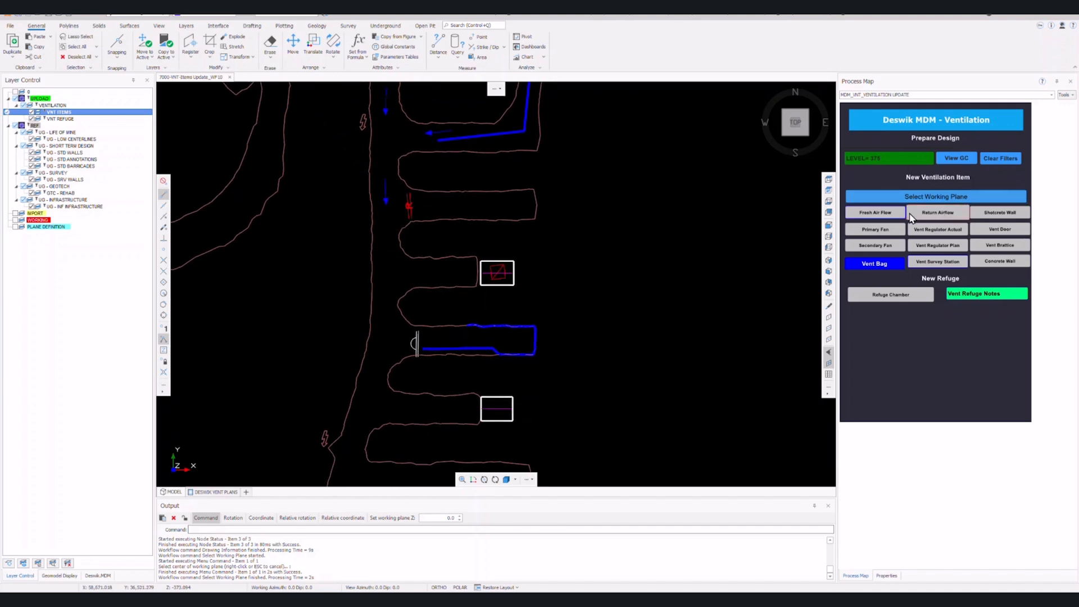
Place three fresh air flow arrows with their directions in the level 375 cross-cuts.
{"action": "left_click", "coordinate": [875, 212]}
{"action": "left_click", "coordinate": [385, 256]}
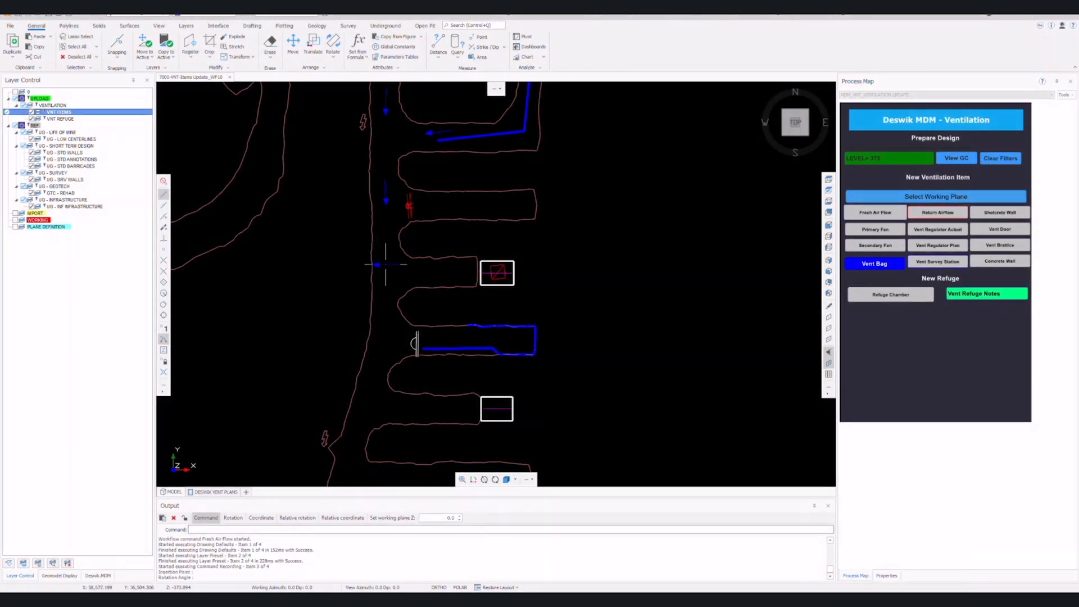
{"action": "left_click", "coordinate": [383, 331]}
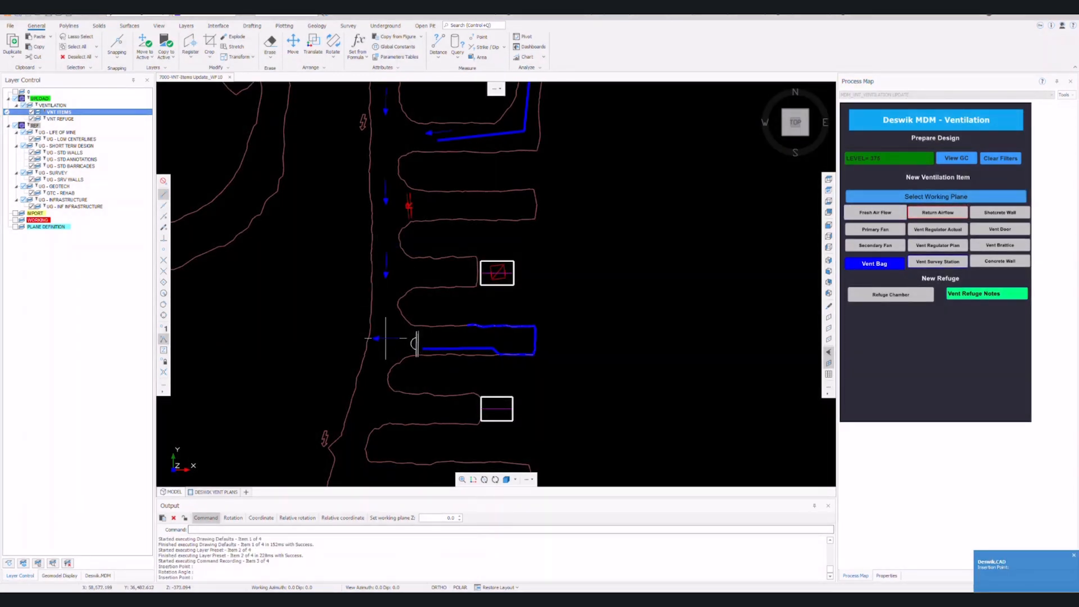
{"action": "left_click", "coordinate": [385, 340]}
{"action": "left_click", "coordinate": [389, 318]}
{"action": "middle_click_drag", "start_coordinate": [382, 403], "coordinate": [419, 299]}
{"action": "left_click", "coordinate": [407, 300]}
{"action": "left_click", "coordinate": [412, 279]}
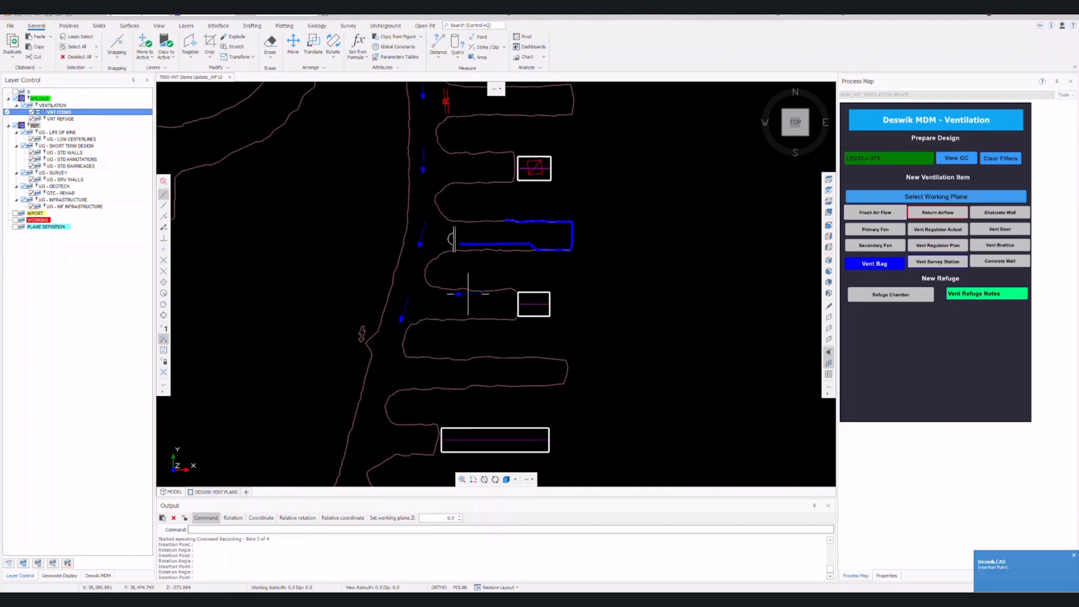
{"action": "key", "text": "Escape"}
{"action": "scroll", "coordinate": [534, 281], "scroll_direction": "down", "scroll_amount": 5}
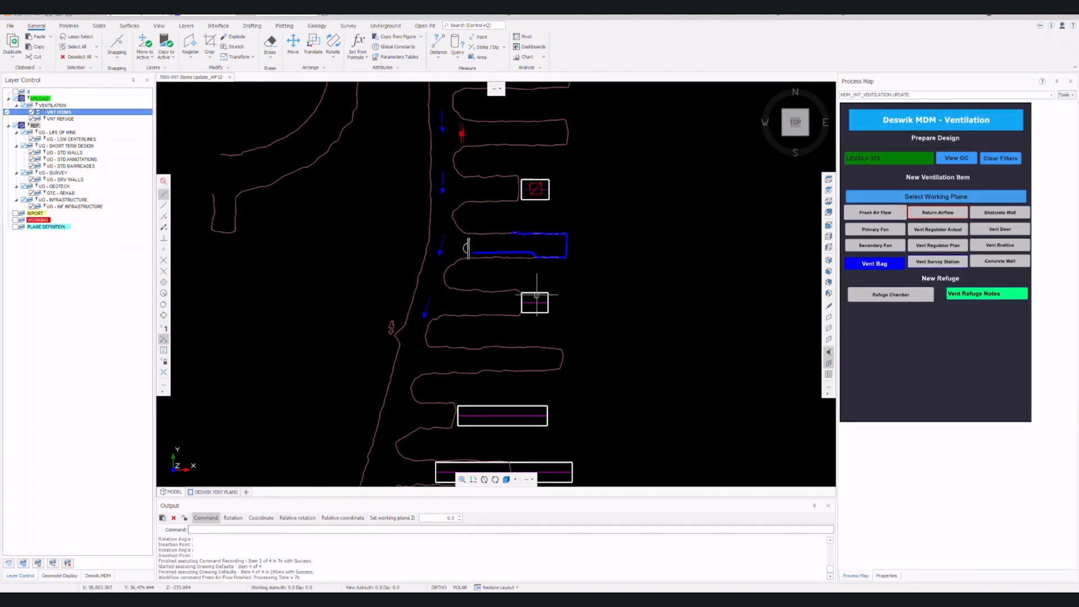
{"action": "middle_click_drag", "start_coordinate": [543, 262], "coordinate": [509, 307]}
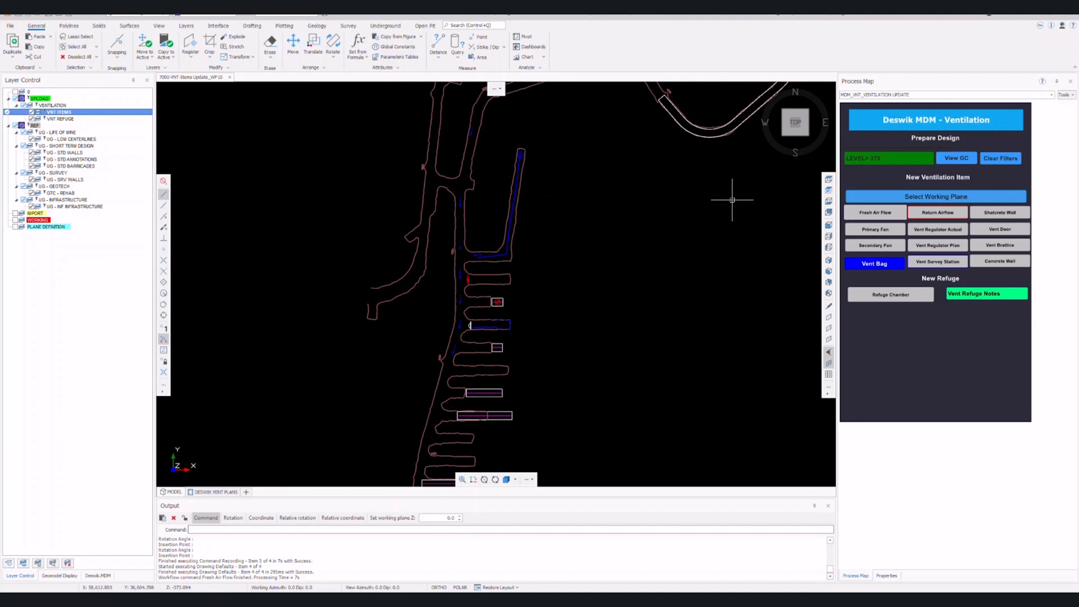
Choose level 350 from the LEVEL list in the setup prompt.
{"action": "left_click", "coordinate": [878, 159]}
{"action": "left_click", "coordinate": [591, 281]}
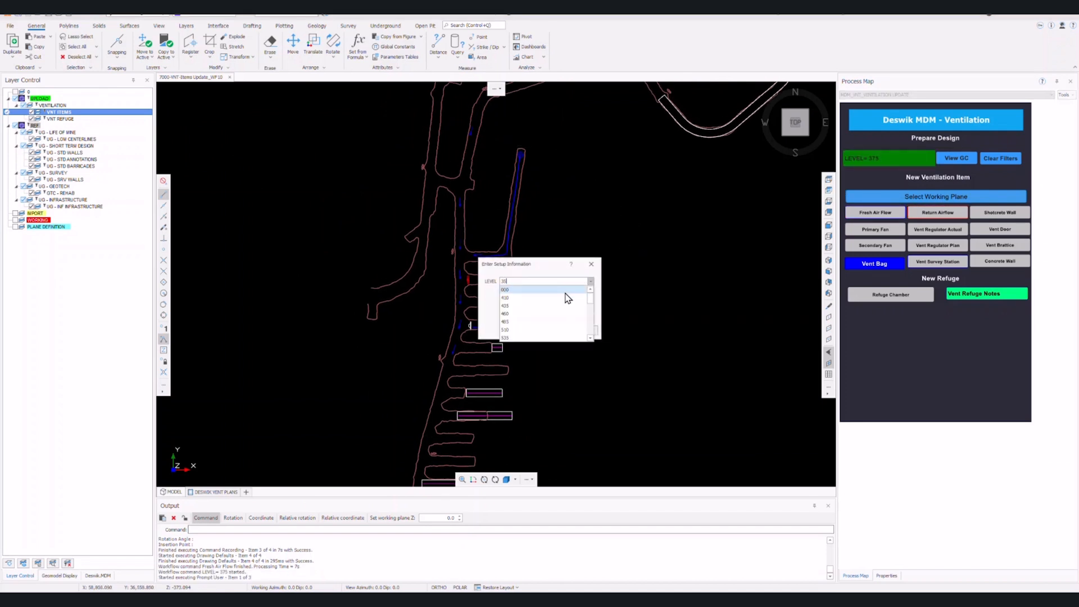
{"action": "key", "text": "Escape"}
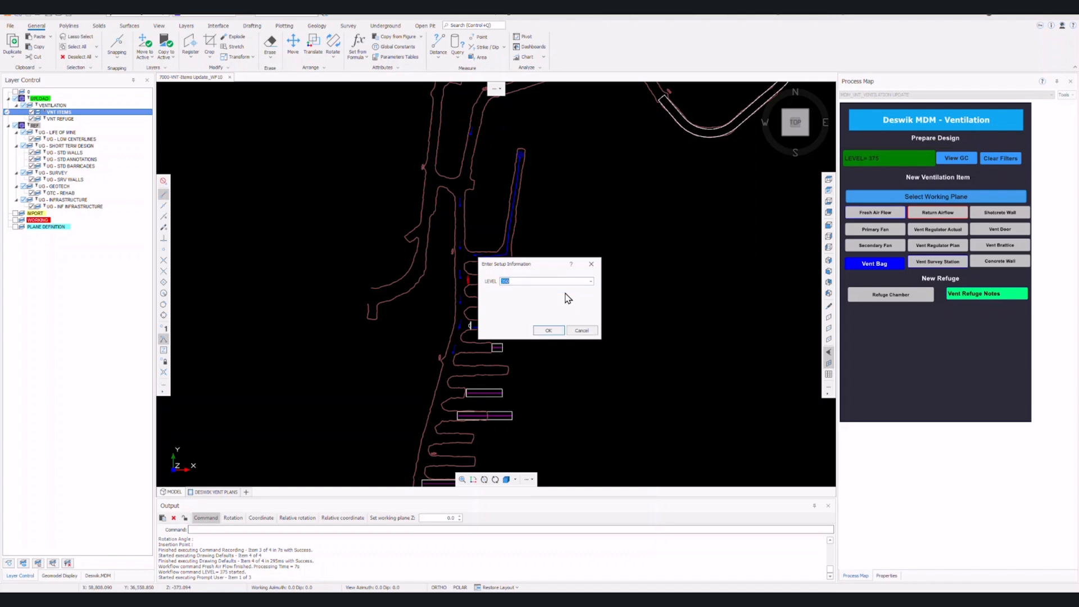
Confirm level 350 and set its working plane centred on the drive.
{"action": "left_click", "coordinate": [546, 331]}
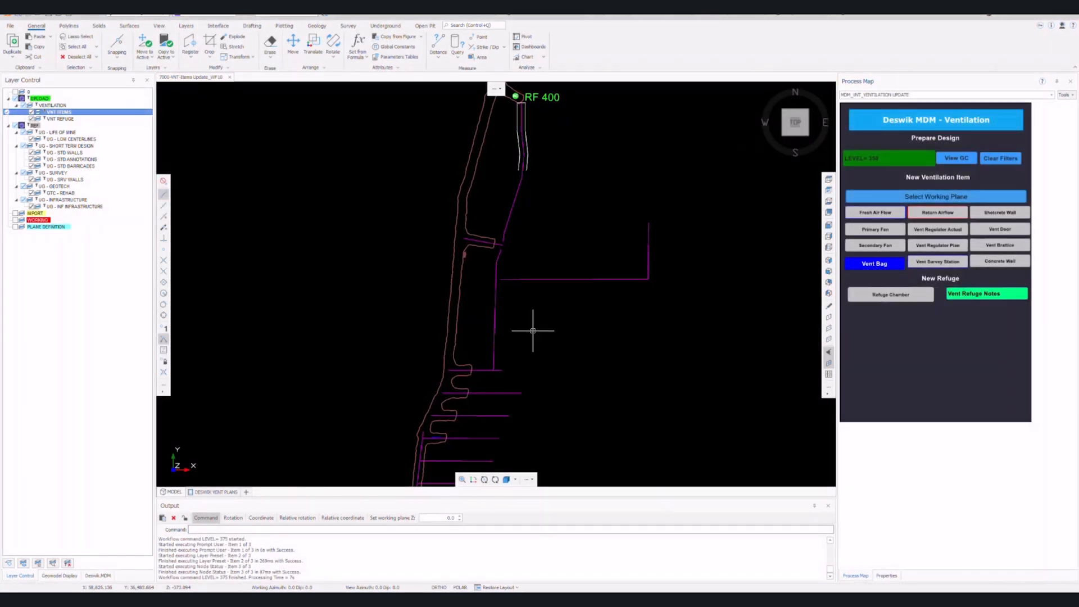
{"action": "left_click", "coordinate": [462, 479]}
{"action": "scroll", "coordinate": [504, 338], "scroll_direction": "up", "scroll_amount": 5}
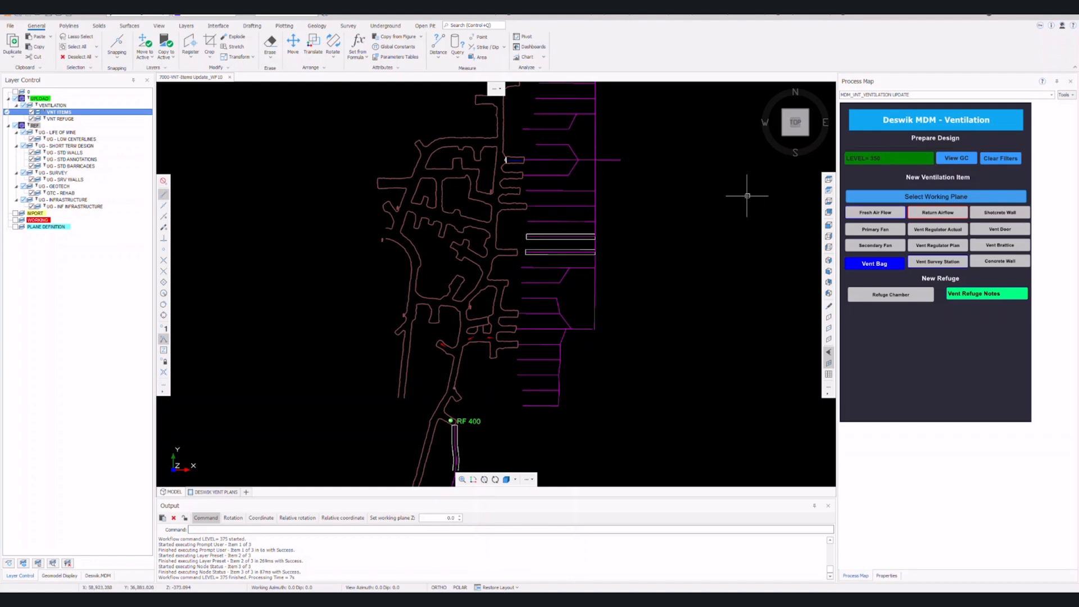
{"action": "left_click", "coordinate": [941, 198]}
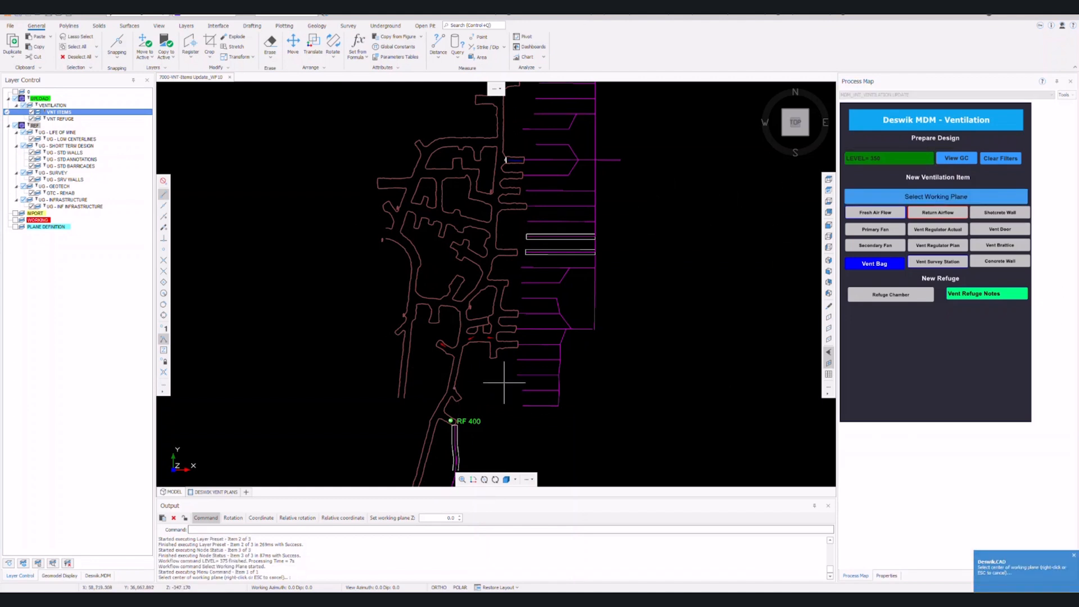
{"action": "scroll", "coordinate": [459, 365], "scroll_direction": "up", "scroll_amount": 5}
{"action": "left_click", "coordinate": [468, 321]}
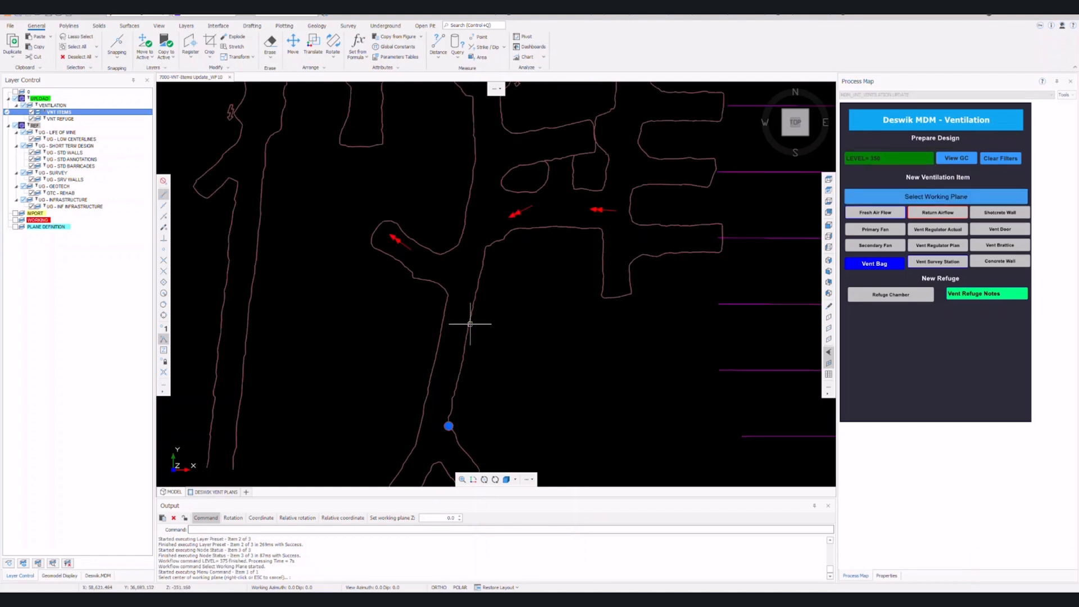
{"action": "right_click", "coordinate": [556, 363]}
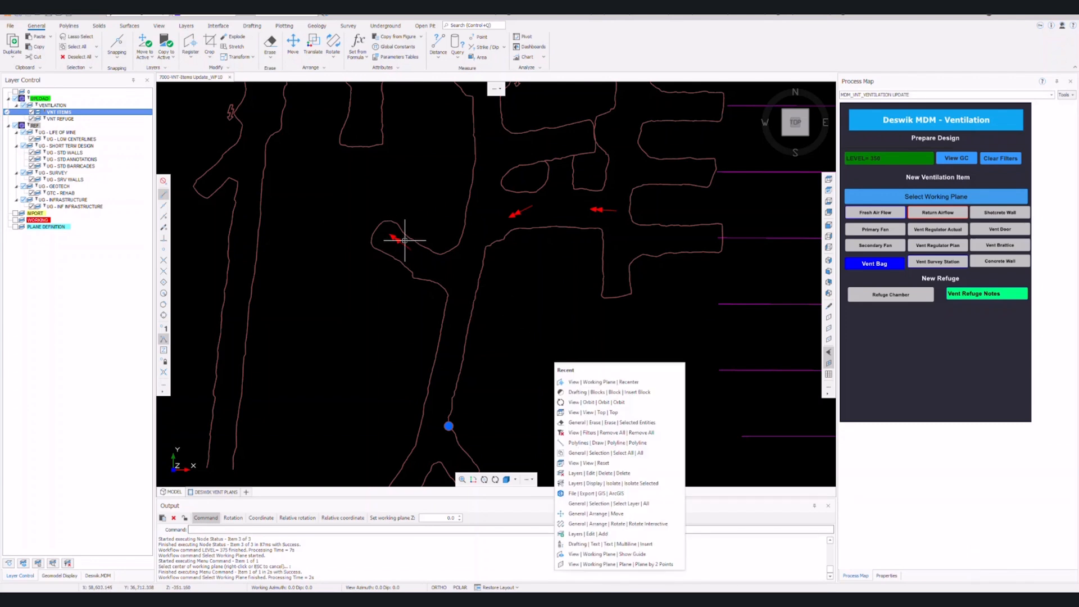
{"action": "middle_click_drag", "start_coordinate": [373, 255], "coordinate": [376, 251]}
{"action": "middle_click_drag", "start_coordinate": [648, 312], "coordinate": [651, 246]}
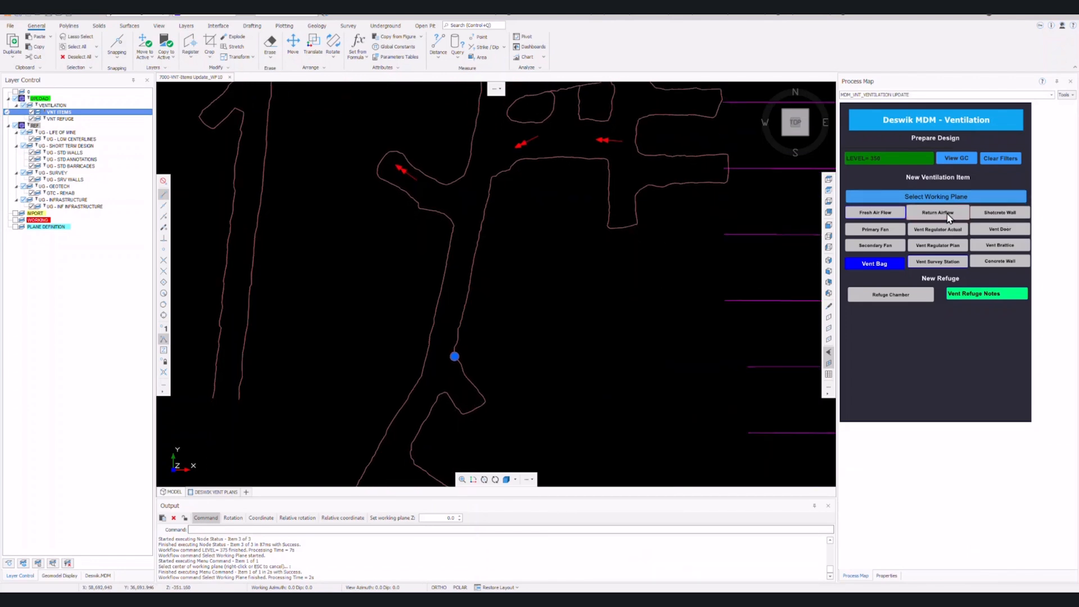
Place three return airflow arrows up the drive, the last pointing left at the junction.
{"action": "left_click", "coordinate": [937, 212]}
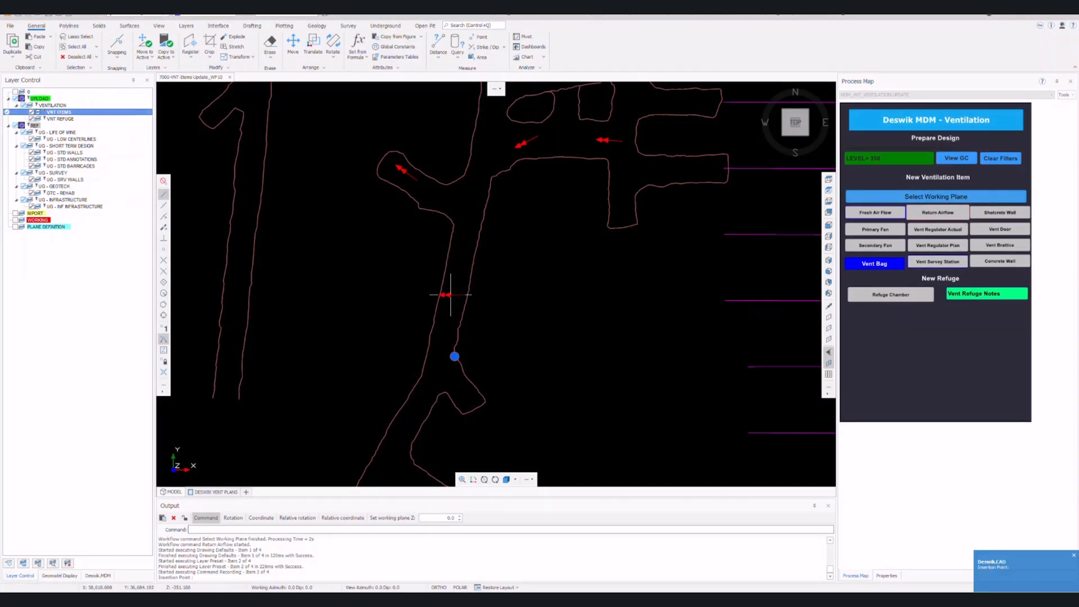
{"action": "left_click", "coordinate": [450, 309]}
{"action": "left_click", "coordinate": [457, 264]}
{"action": "left_click", "coordinate": [458, 263]}
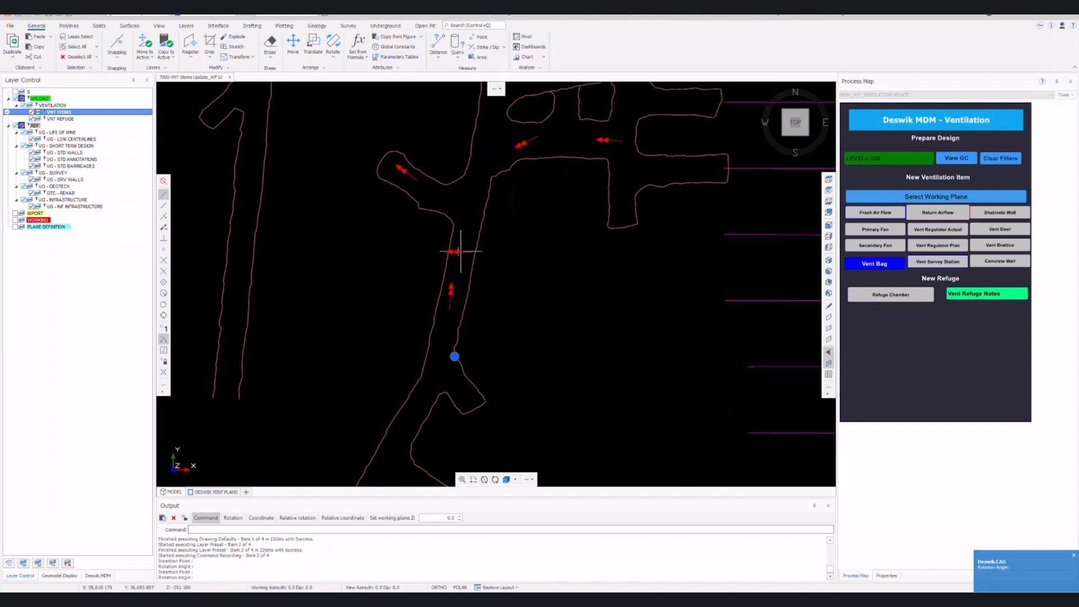
{"action": "left_click", "coordinate": [459, 241]}
{"action": "left_click", "coordinate": [461, 198]}
{"action": "left_click", "coordinate": [449, 198]}
{"action": "right_click", "coordinate": [628, 272]}
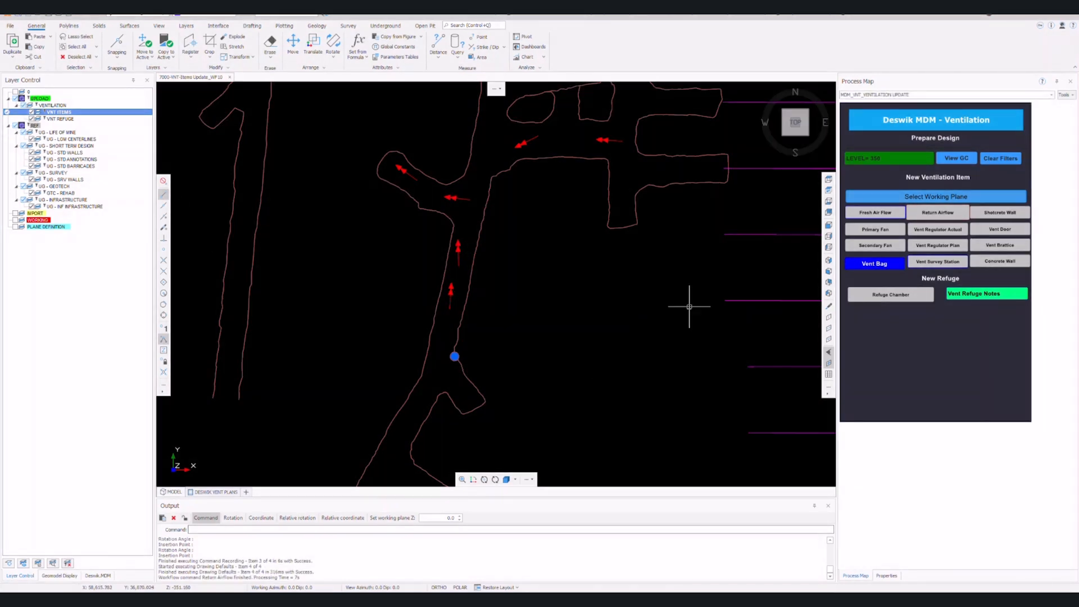
Bring the level 350 workings around RF 400 into view and switch to the Deswik Vent Plans layout.
{"action": "scroll", "coordinate": [619, 234], "scroll_direction": "down", "scroll_amount": 4}
{"action": "middle_click_drag", "start_coordinate": [665, 239], "coordinate": [598, 294]}
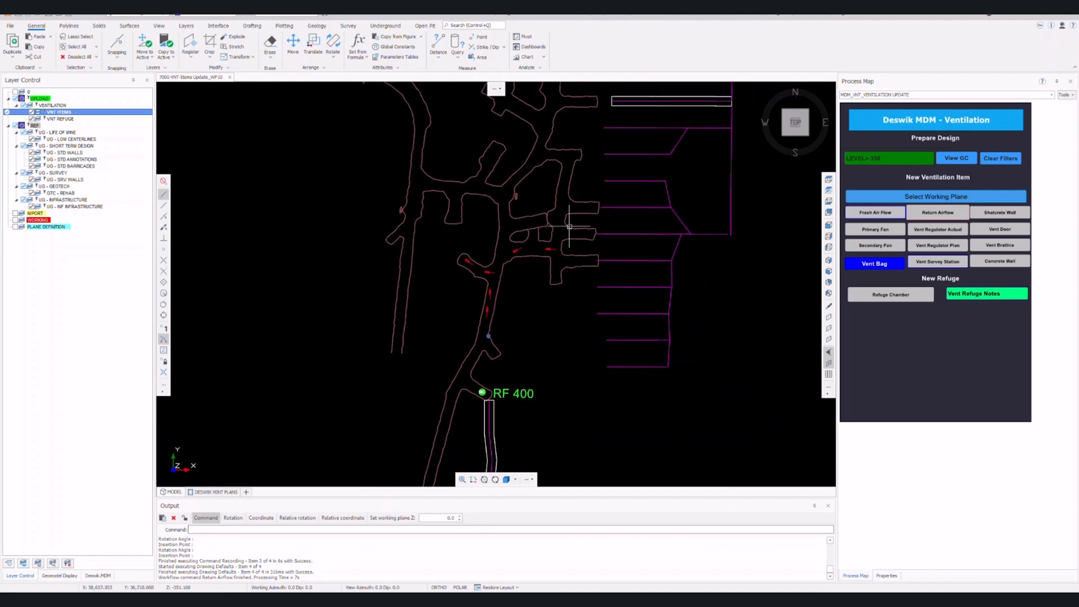
{"action": "scroll", "coordinate": [598, 235], "scroll_direction": "down", "scroll_amount": 3}
{"action": "left_click", "coordinate": [219, 492]}
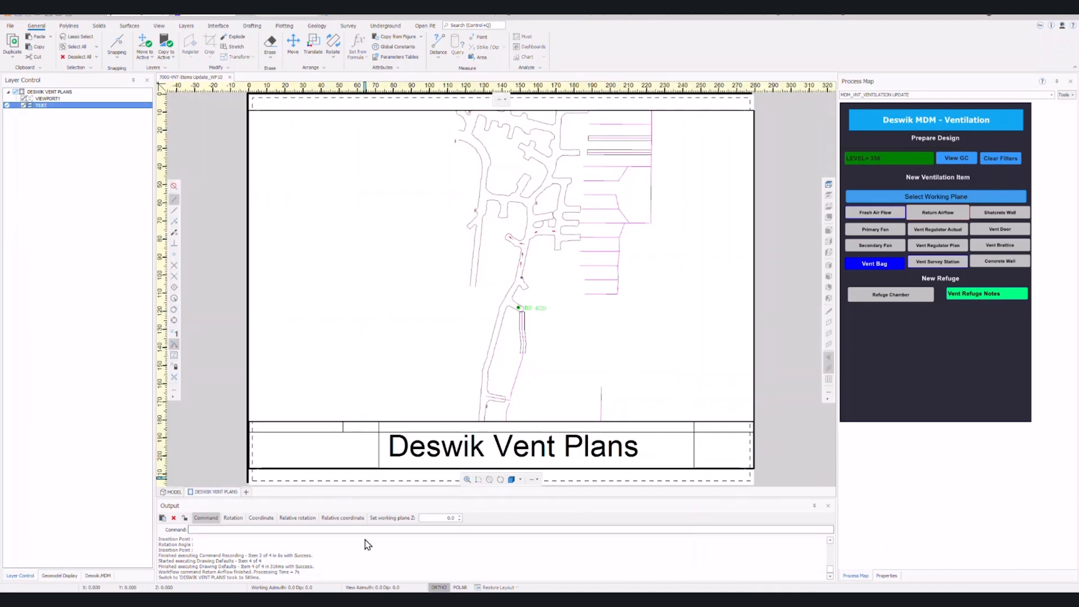
Return to the model, clear all Process Map filters, and show the Deswik.MDM data categories.
{"action": "left_click", "coordinate": [174, 493]}
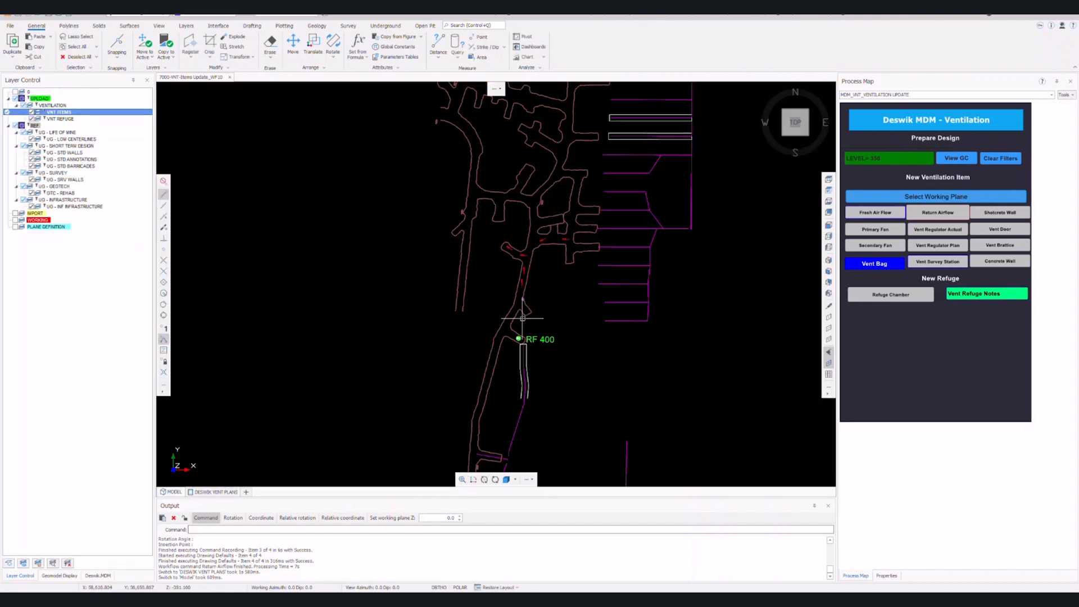
{"action": "scroll", "coordinate": [623, 258], "scroll_direction": "down", "scroll_amount": 3}
{"action": "left_click", "coordinate": [1001, 157]}
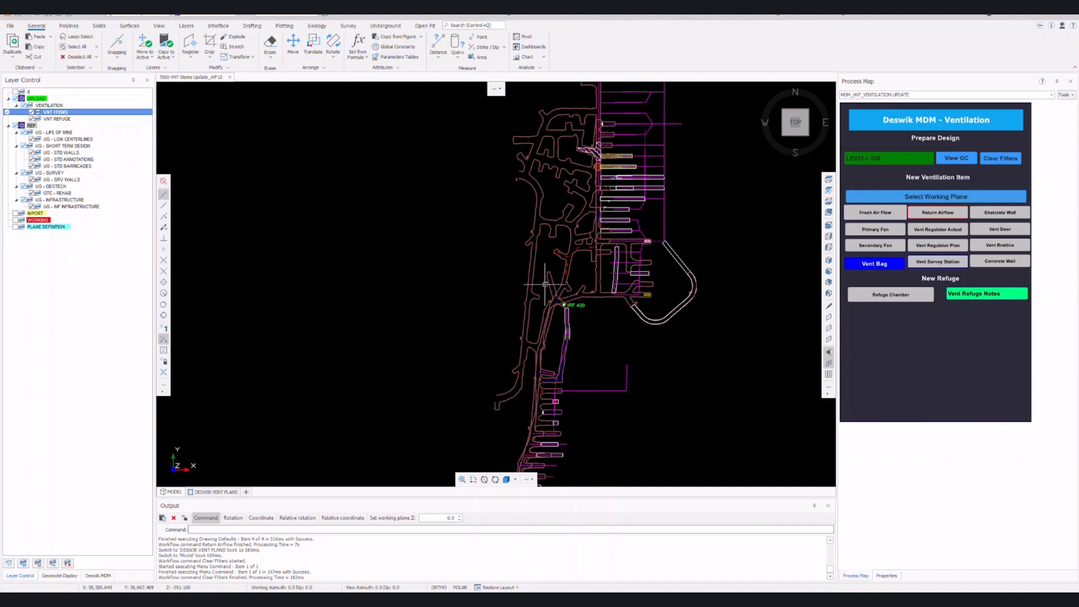
{"action": "left_click", "coordinate": [100, 576]}
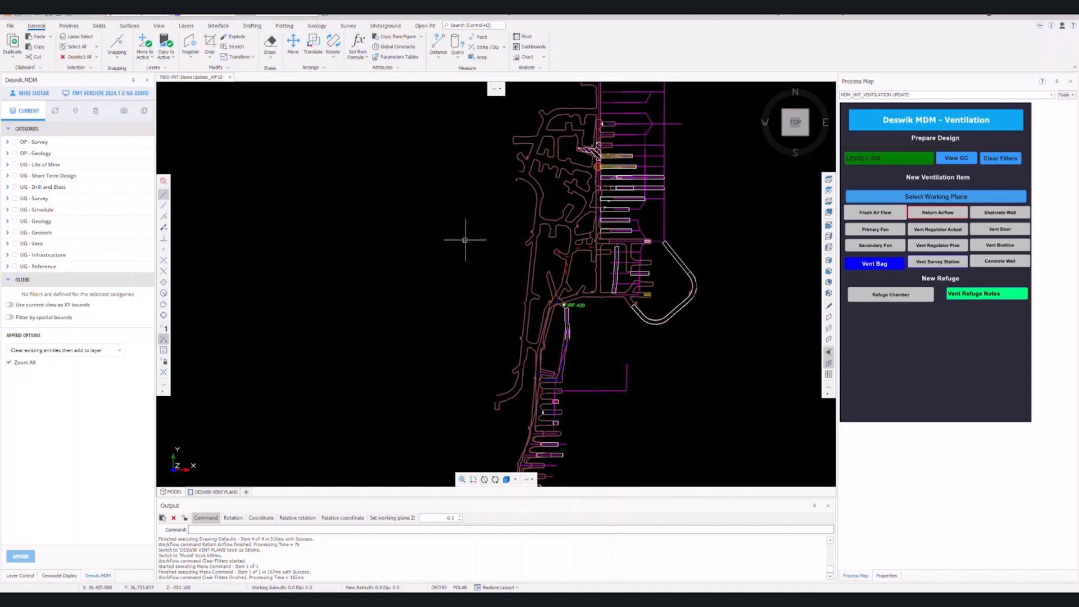
Select the red airflow arrow and clear its Location LEVEL value of 350.
{"action": "scroll", "coordinate": [569, 263], "scroll_direction": "up", "scroll_amount": 5}
{"action": "left_click", "coordinate": [554, 223]}
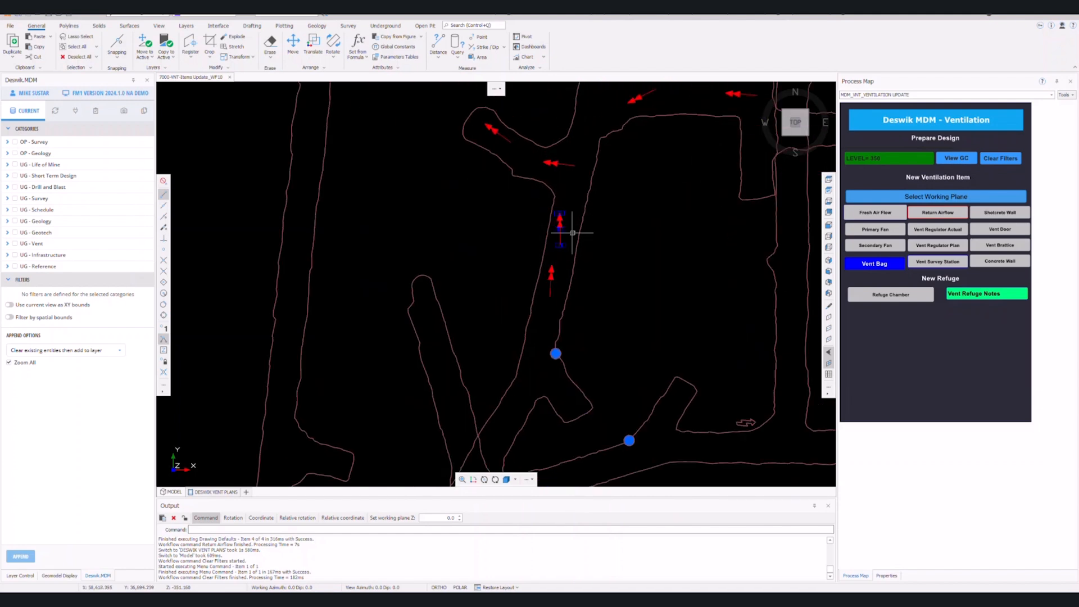
{"action": "left_click", "coordinate": [882, 578]}
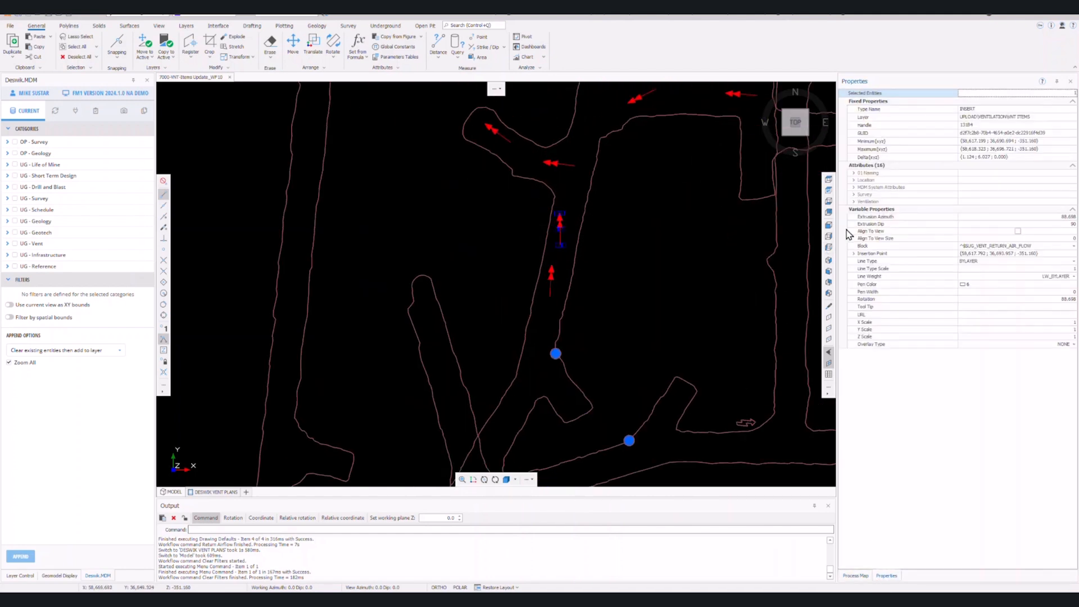
{"action": "left_click", "coordinate": [853, 180]}
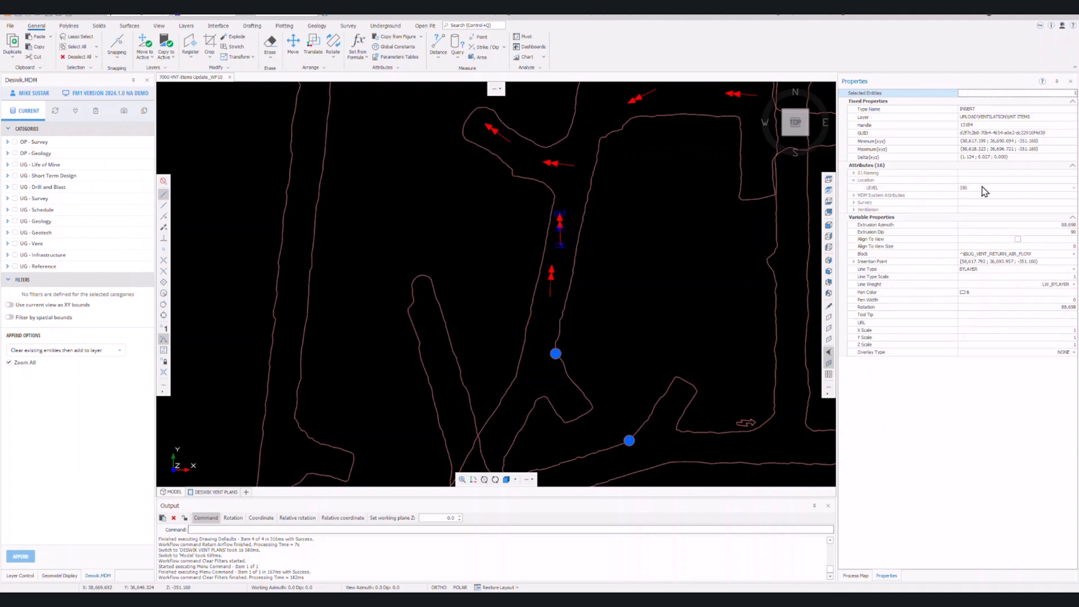
{"action": "left_click", "coordinate": [981, 187]}
{"action": "left_click_drag", "start_coordinate": [978, 187], "coordinate": [954, 184]}
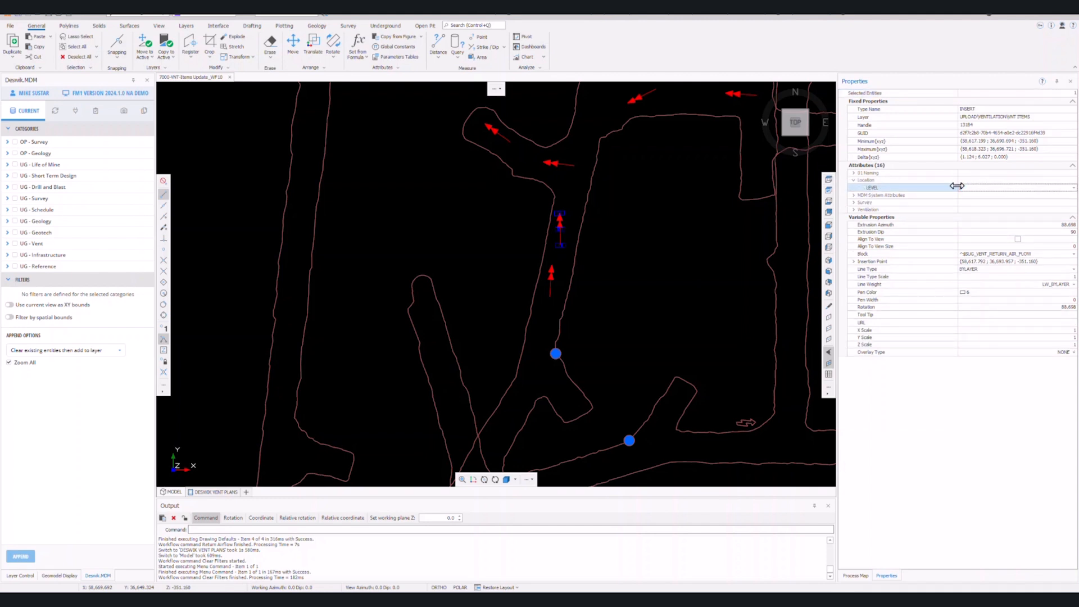
{"action": "key", "text": "Escape"}
{"action": "scroll", "coordinate": [636, 239], "scroll_direction": "down", "scroll_amount": 4}
{"action": "scroll", "coordinate": [637, 240], "scroll_direction": "down", "scroll_amount": 8}
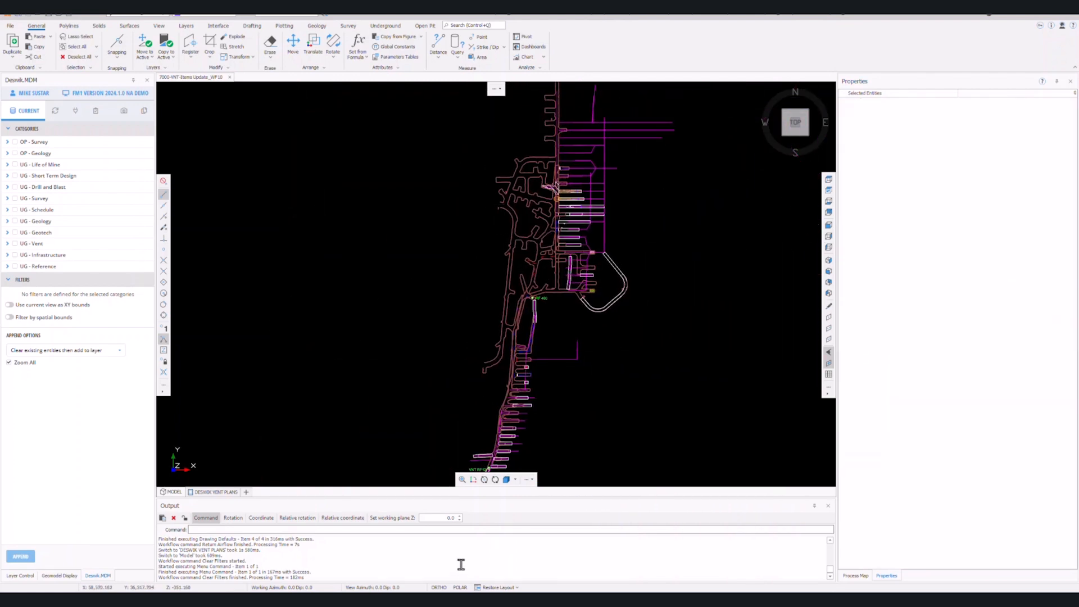
Validate the drawing in the workflow panel and zoom to the flagged vent items error.
{"action": "left_click", "coordinate": [97, 111]}
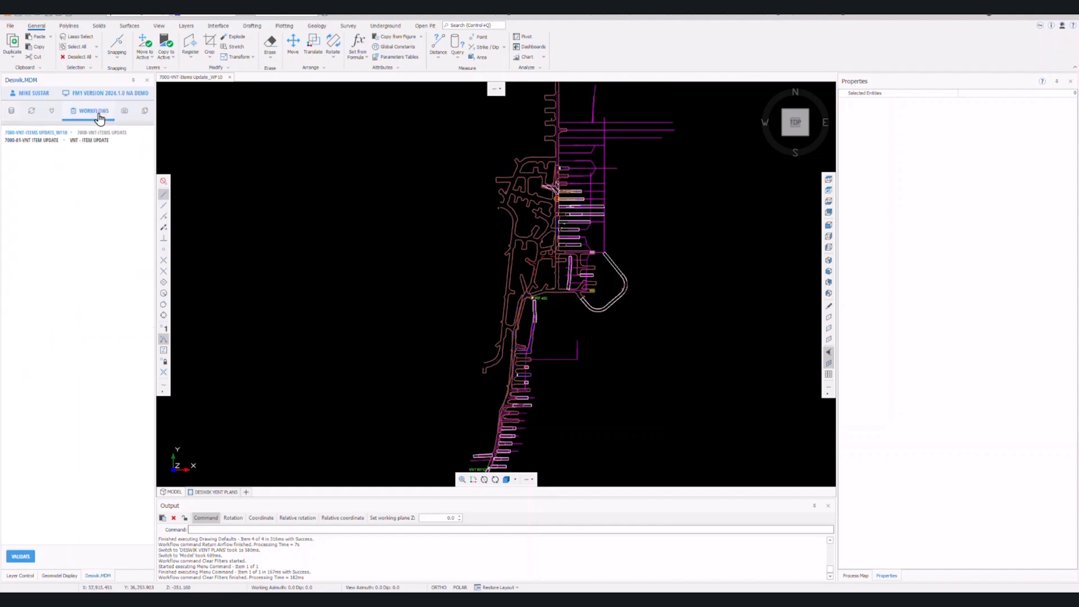
{"action": "left_click", "coordinate": [19, 557]}
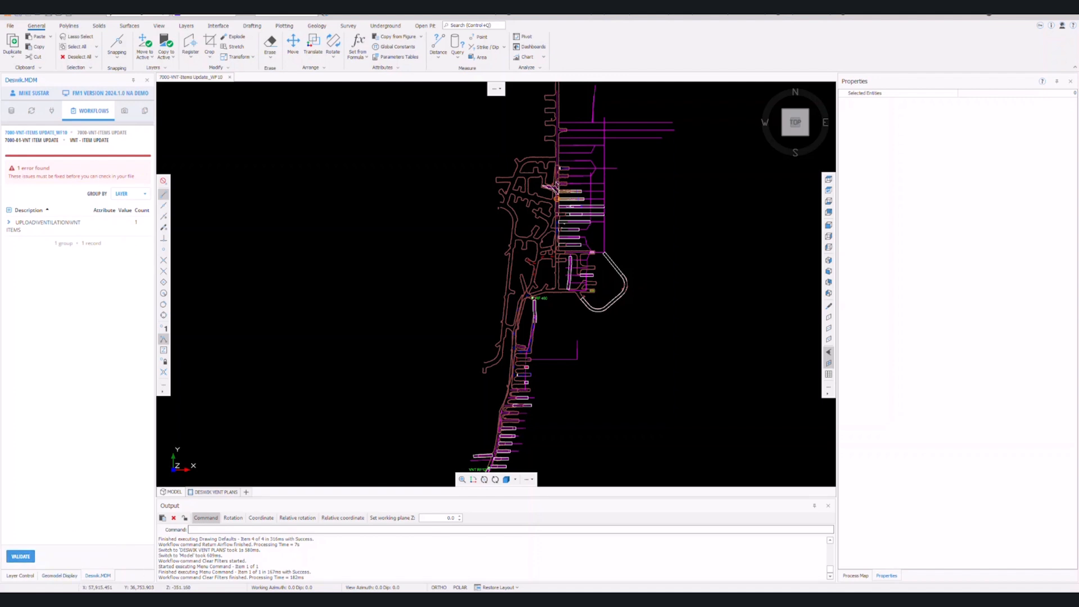
{"action": "left_click", "coordinate": [8, 223]}
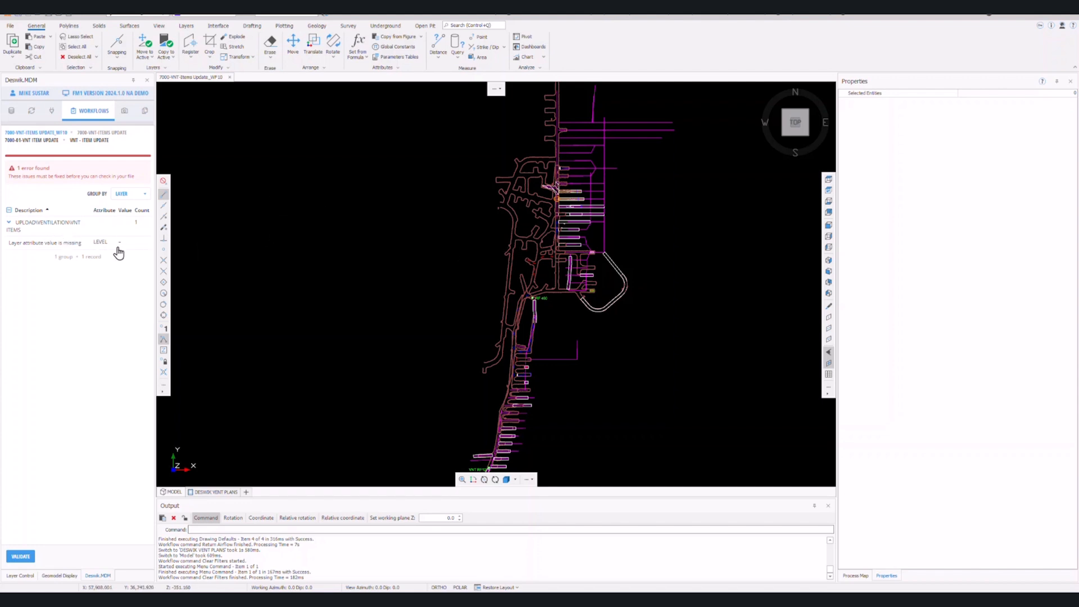
{"action": "left_click", "coordinate": [87, 246]}
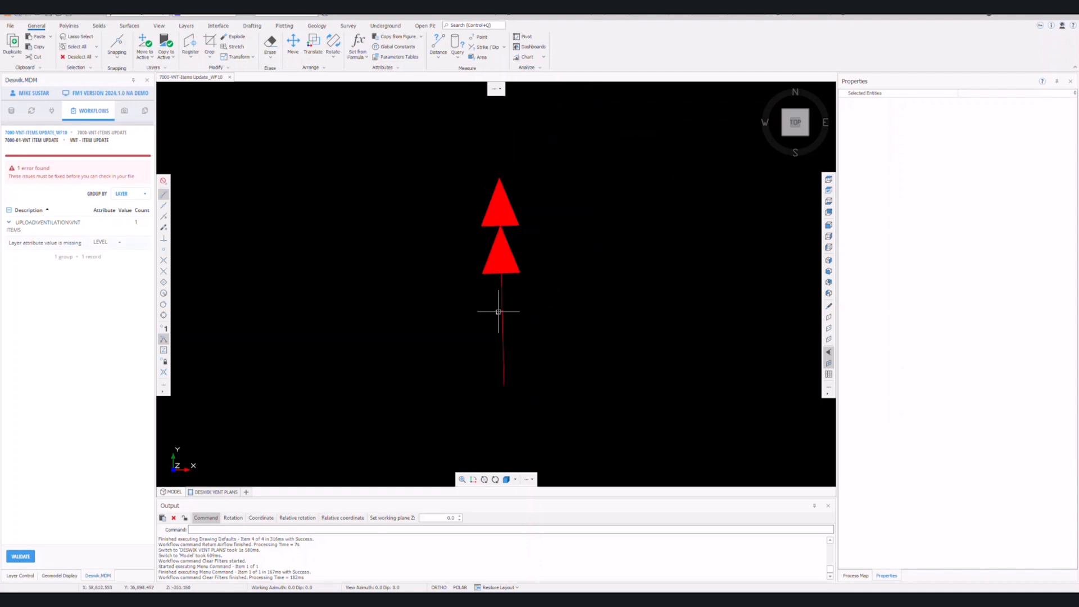
Enter the missing LEVEL for the selected red arrows, then re-validate successfully.
{"action": "left_click_drag", "start_coordinate": [607, 323], "coordinate": [417, 192]}
{"action": "left_click", "coordinate": [986, 187]}
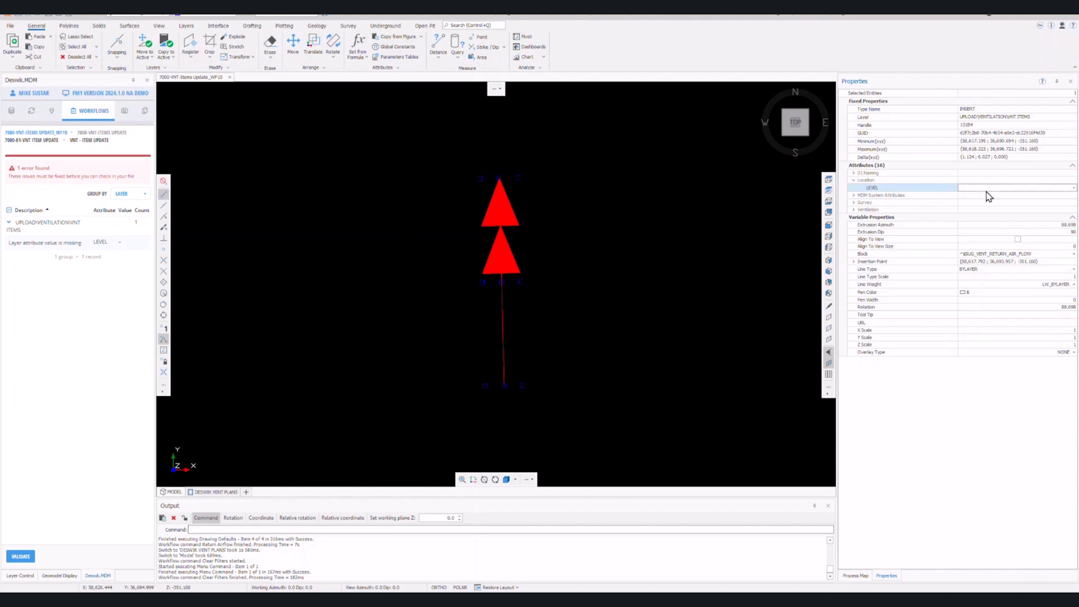
{"action": "left_click_drag", "start_coordinate": [686, 253], "coordinate": [644, 273]}
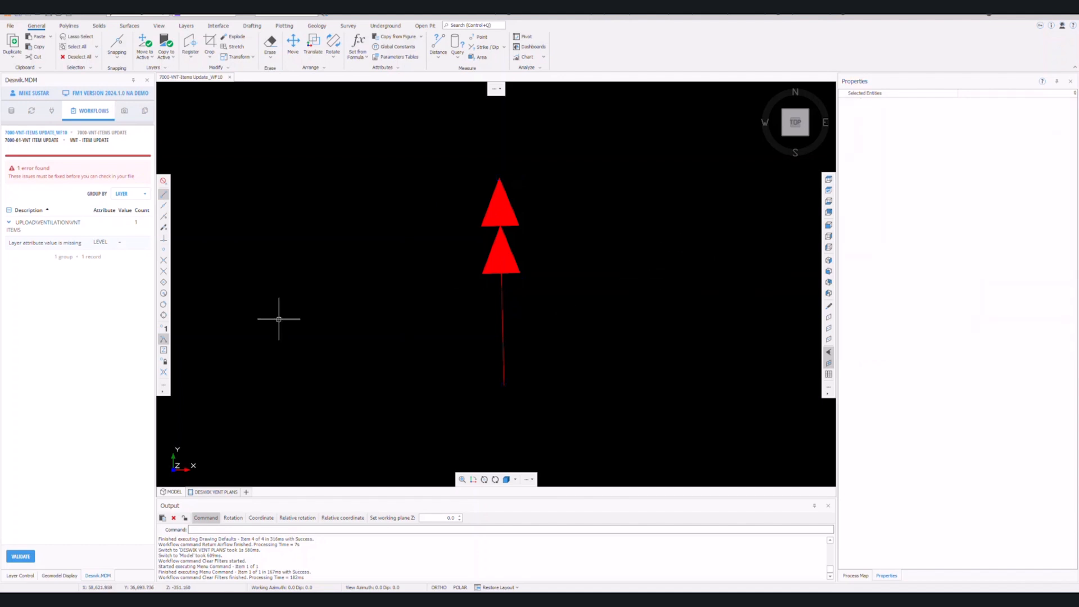
{"action": "left_click", "coordinate": [31, 555]}
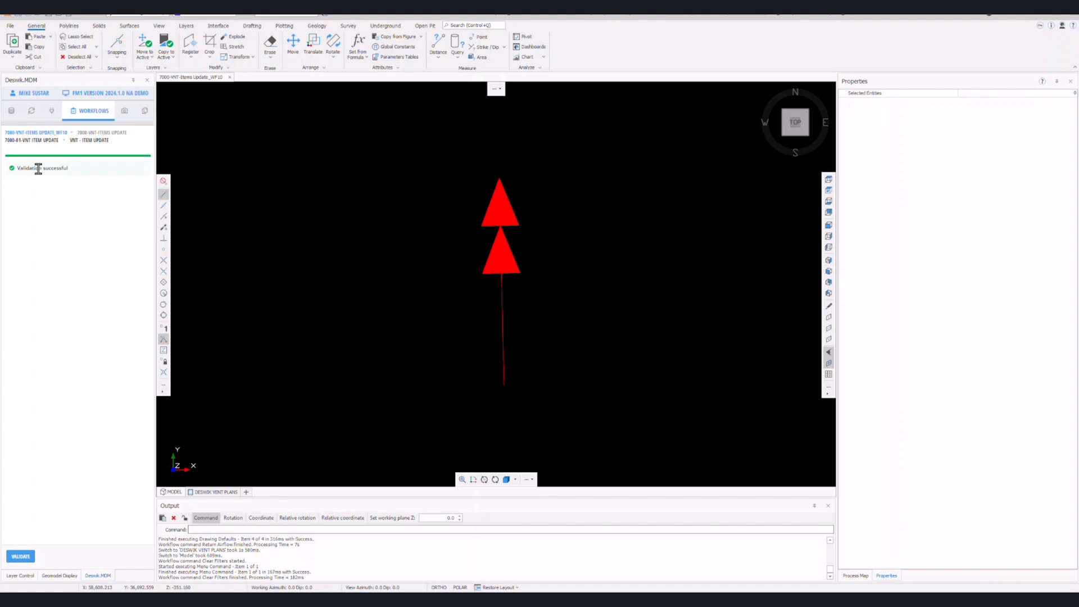
Save the drawing, check in the vent changes (6 added, 2 updated), and open Update Task.
{"action": "left_click", "coordinate": [48, 16]}
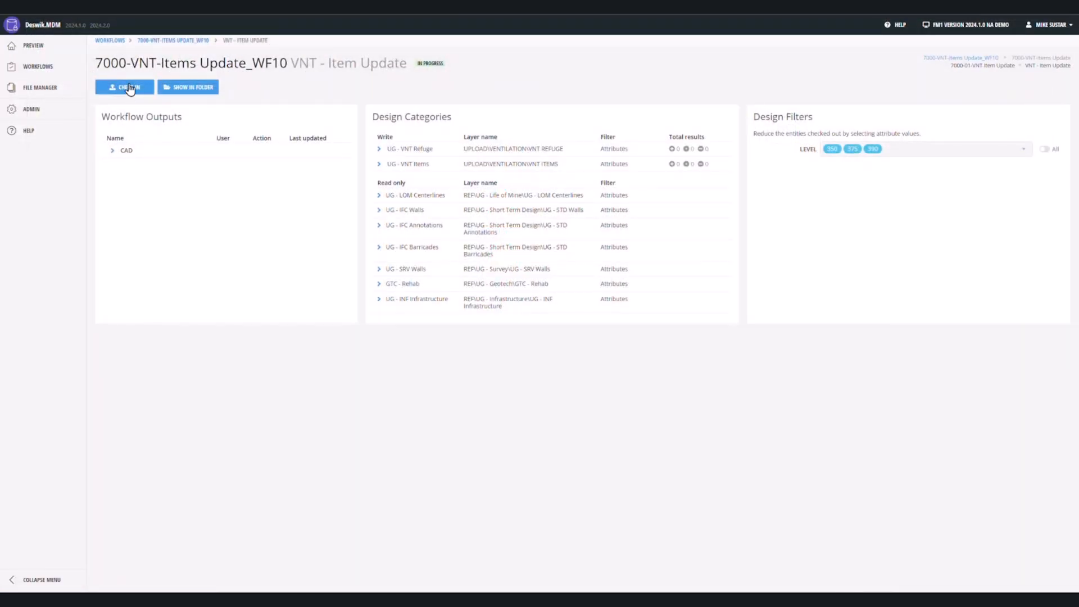
{"action": "left_click", "coordinate": [128, 89]}
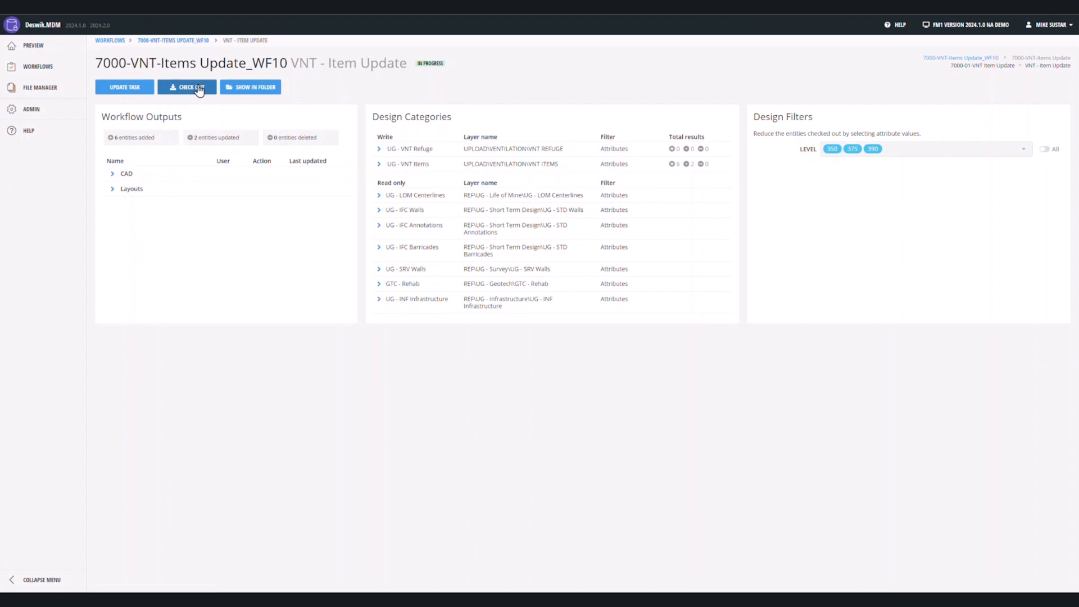
{"action": "left_click", "coordinate": [130, 88]}
Complete the VNT - Item Update task with the comment '350 and 375 Vent Update'.
{"action": "left_click", "coordinate": [502, 311]}
{"action": "type", "text": "350 and 375 Vent "}
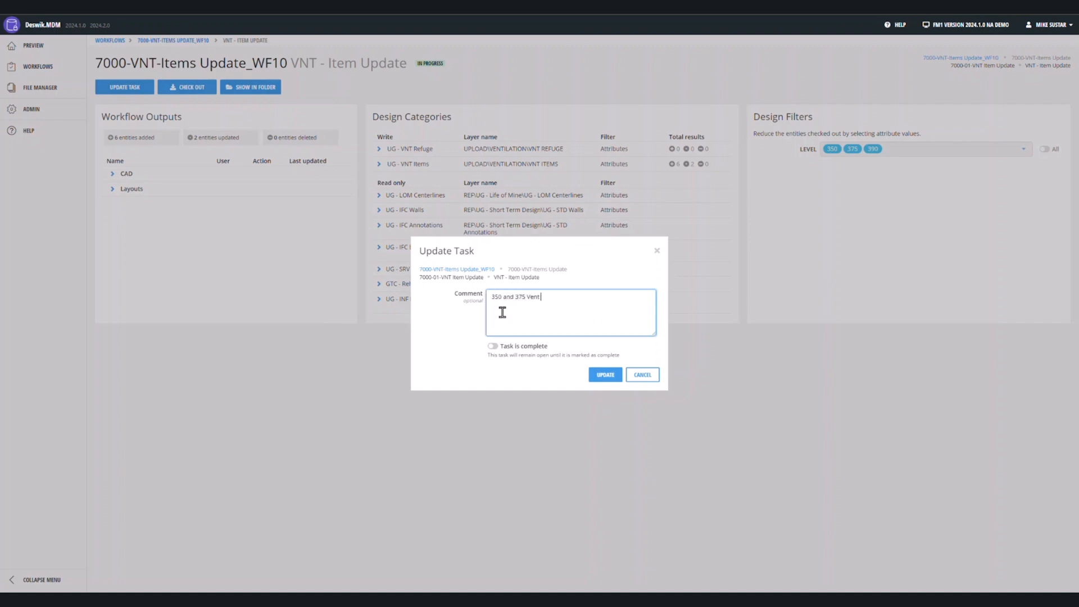
{"action": "type", "text": "Update"}
{"action": "left_click", "coordinate": [515, 346]}
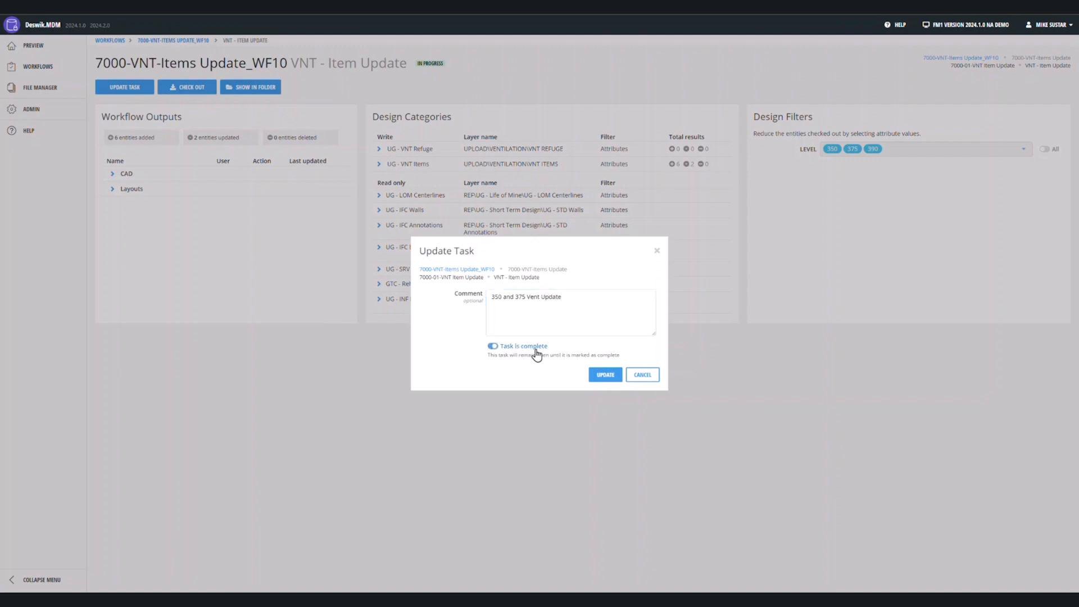
{"action": "left_click", "coordinate": [605, 374]}
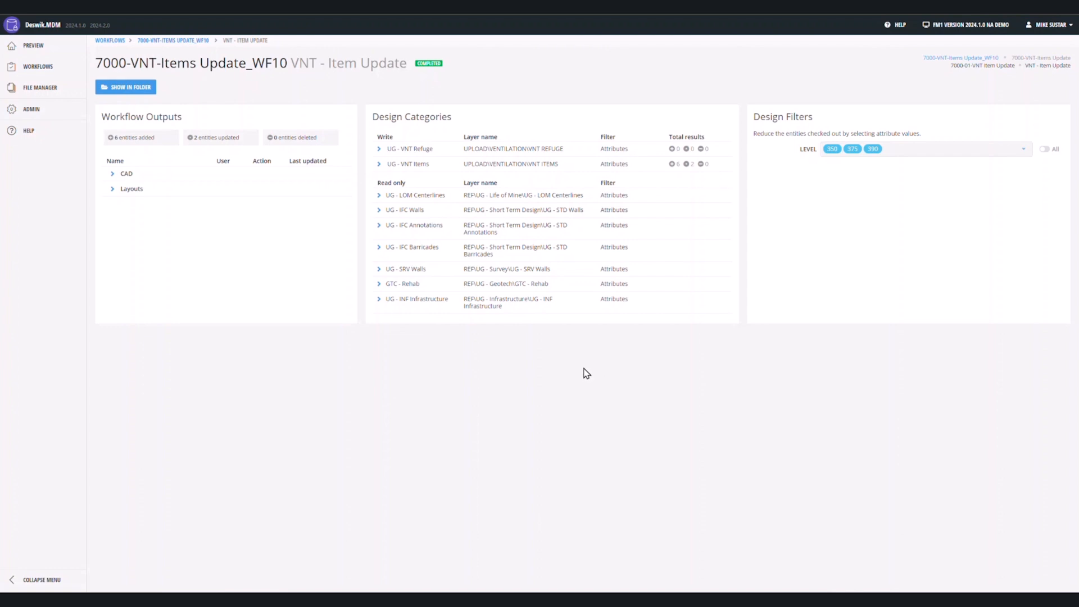
Open the model Preview and apply the saved 'Level 375' view.
{"action": "left_click", "coordinate": [43, 55]}
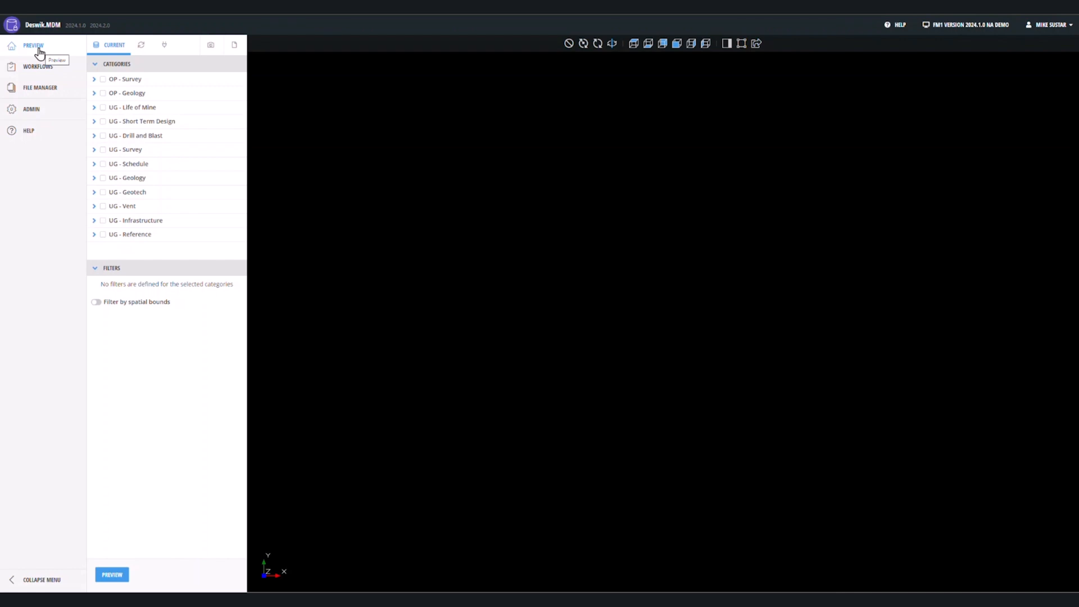
{"action": "left_click", "coordinate": [213, 51]}
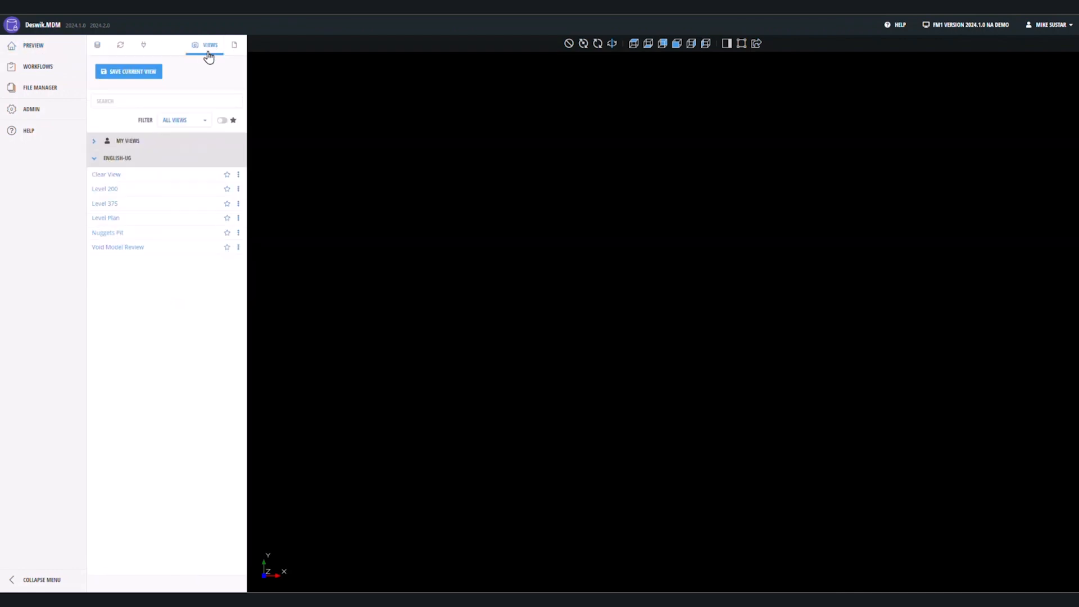
{"action": "left_click", "coordinate": [106, 204]}
{"action": "left_click", "coordinate": [99, 45]}
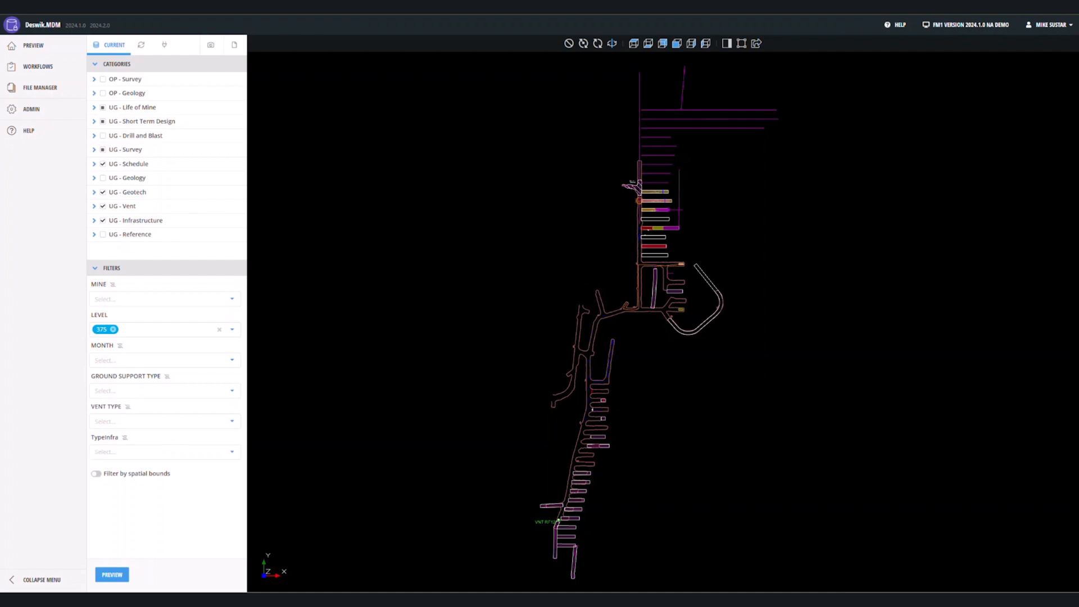
Zoom in on level 375, pick a blue vent arrow, and show its properties.
{"action": "scroll", "coordinate": [590, 418], "scroll_direction": "up", "scroll_amount": 5}
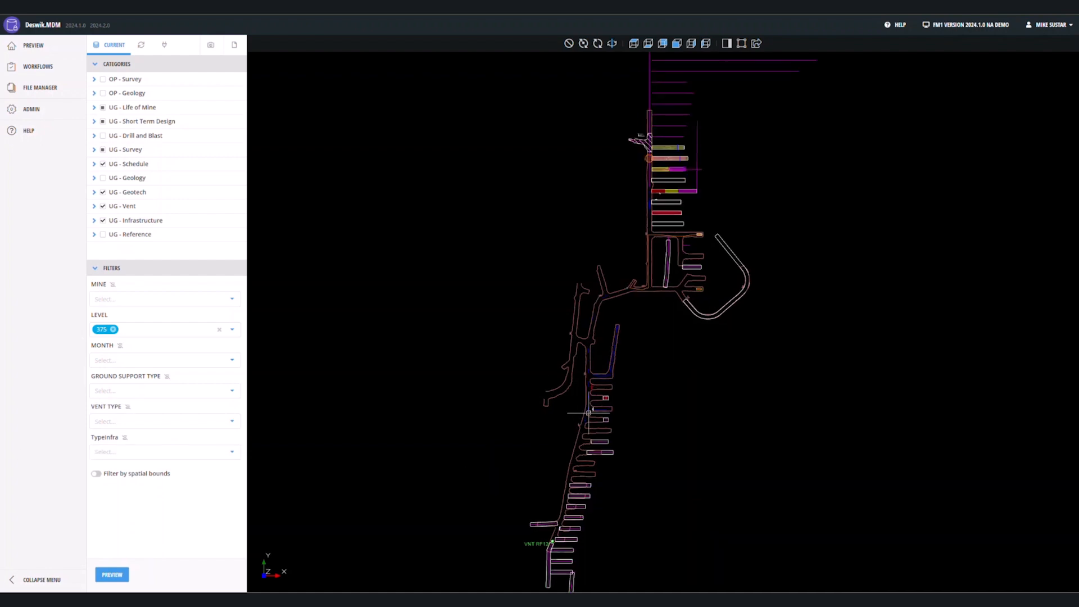
{"action": "scroll", "coordinate": [594, 419], "scroll_direction": "up", "scroll_amount": 6}
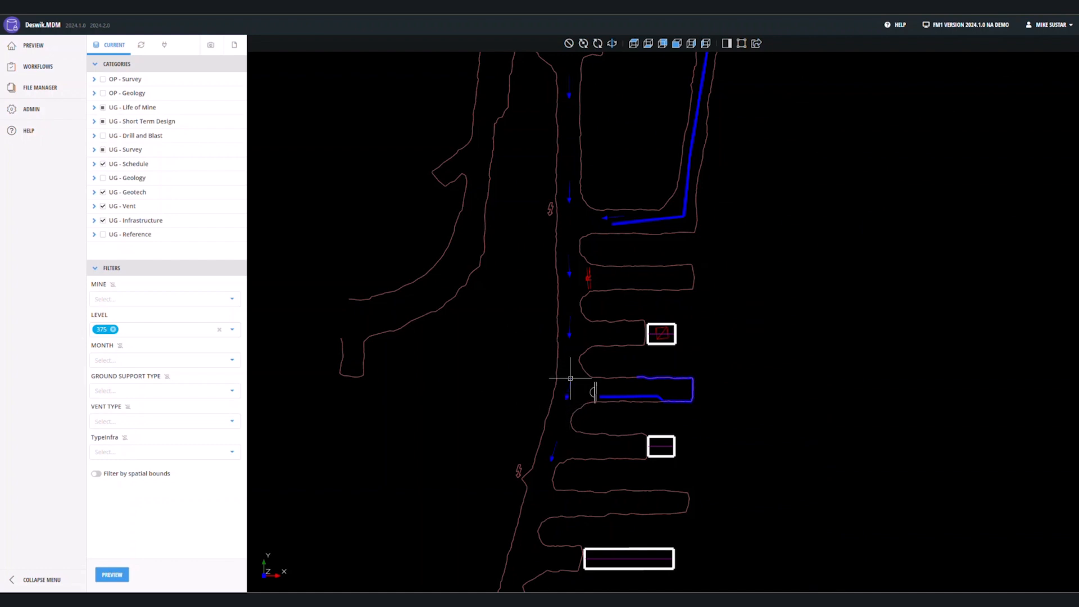
{"action": "scroll", "coordinate": [572, 374], "scroll_direction": "up", "scroll_amount": 5}
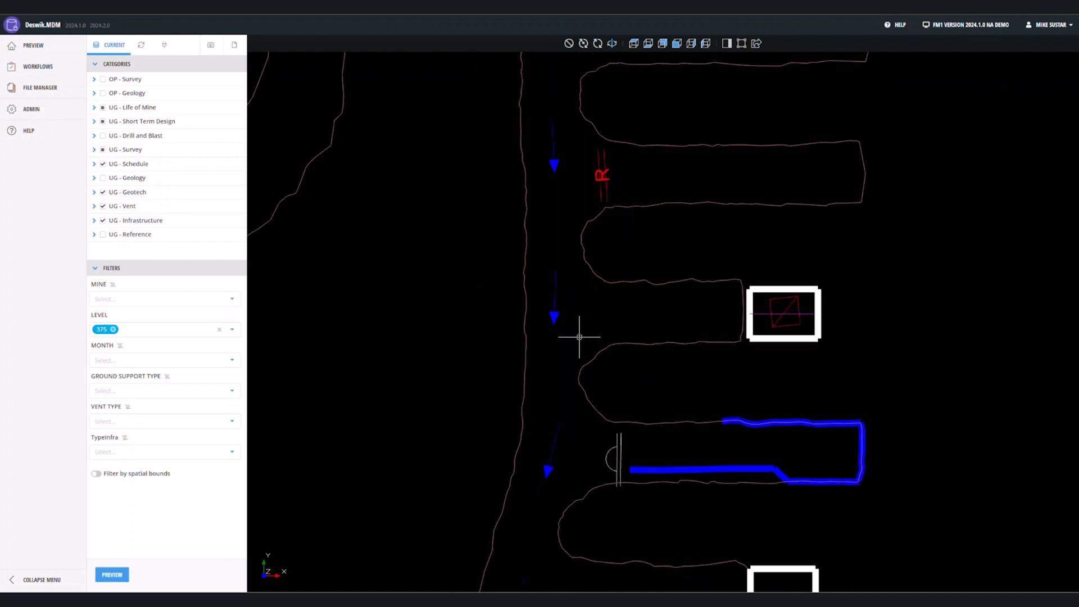
{"action": "left_click", "coordinate": [554, 315]}
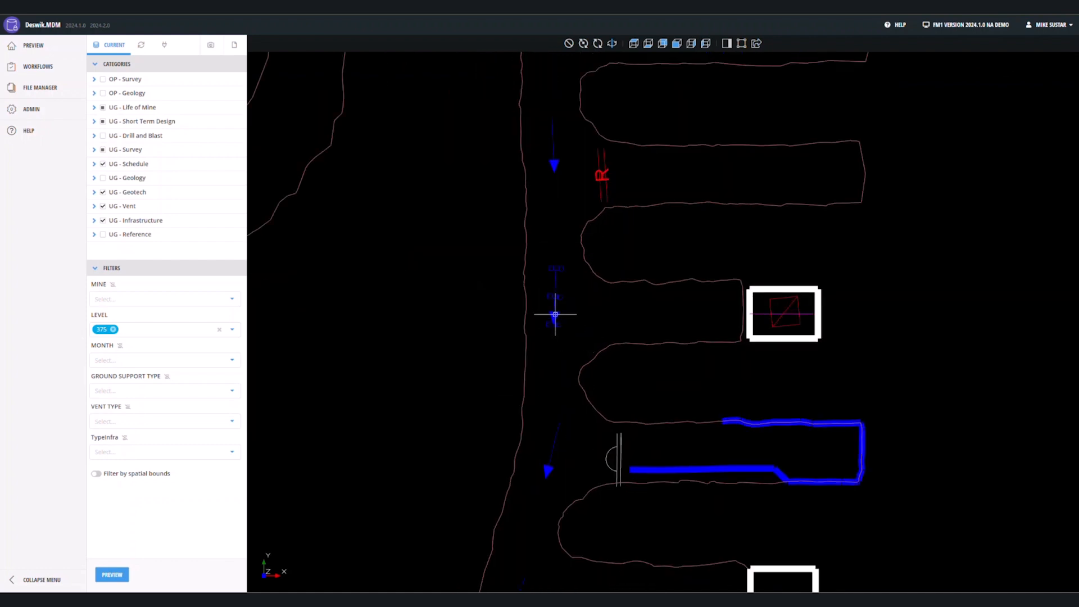
{"action": "left_click", "coordinate": [726, 43]}
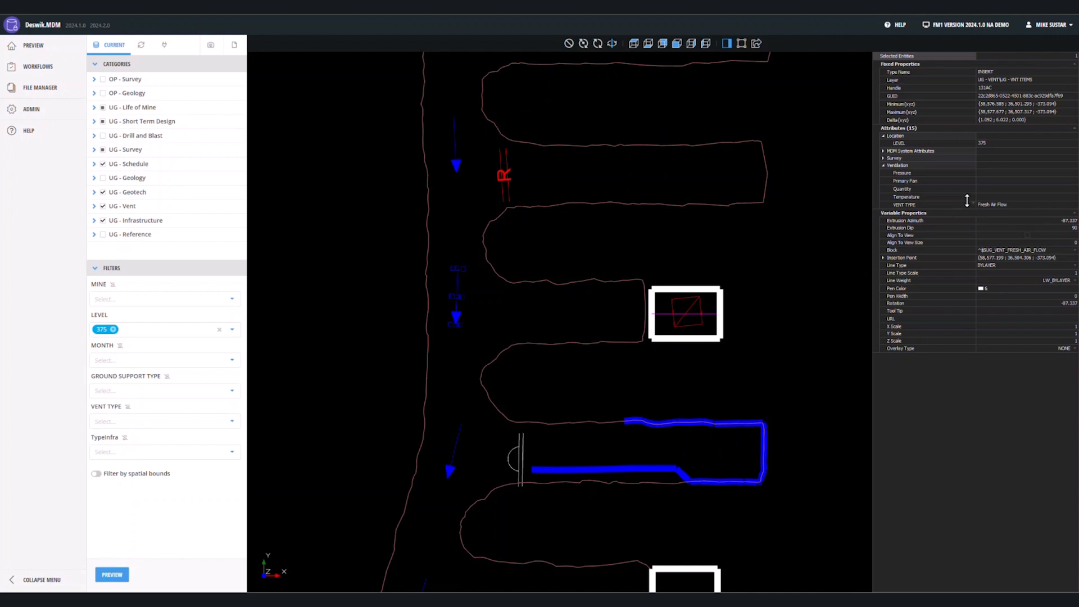
Select a Fresh Air Flow arrow and expand its MDM System Attributes.
{"action": "left_click", "coordinate": [503, 174]}
{"action": "left_click", "coordinate": [453, 315]}
{"action": "left_click", "coordinate": [883, 151]}
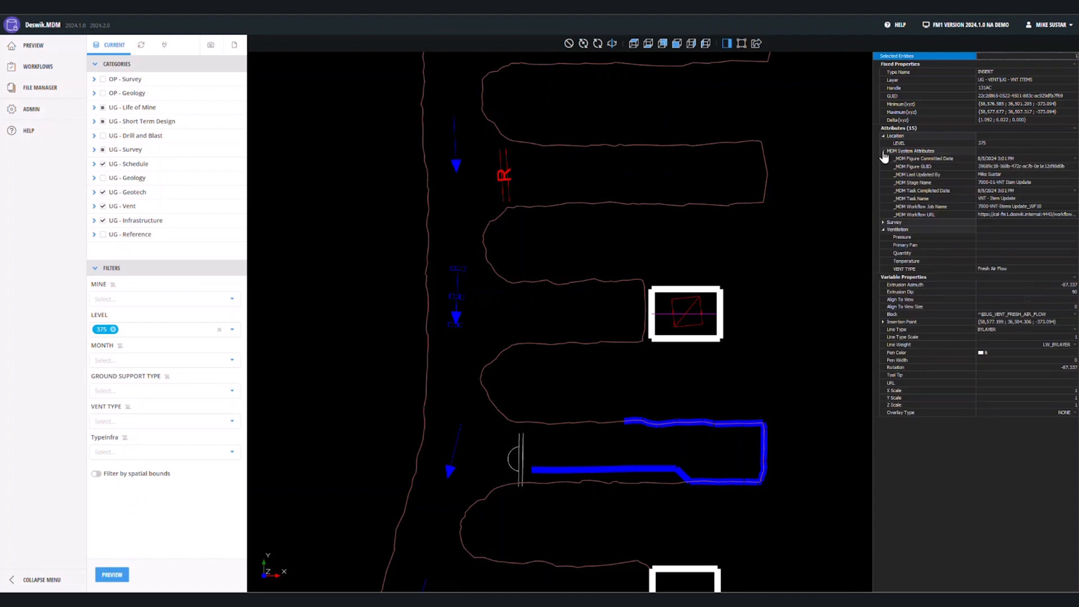